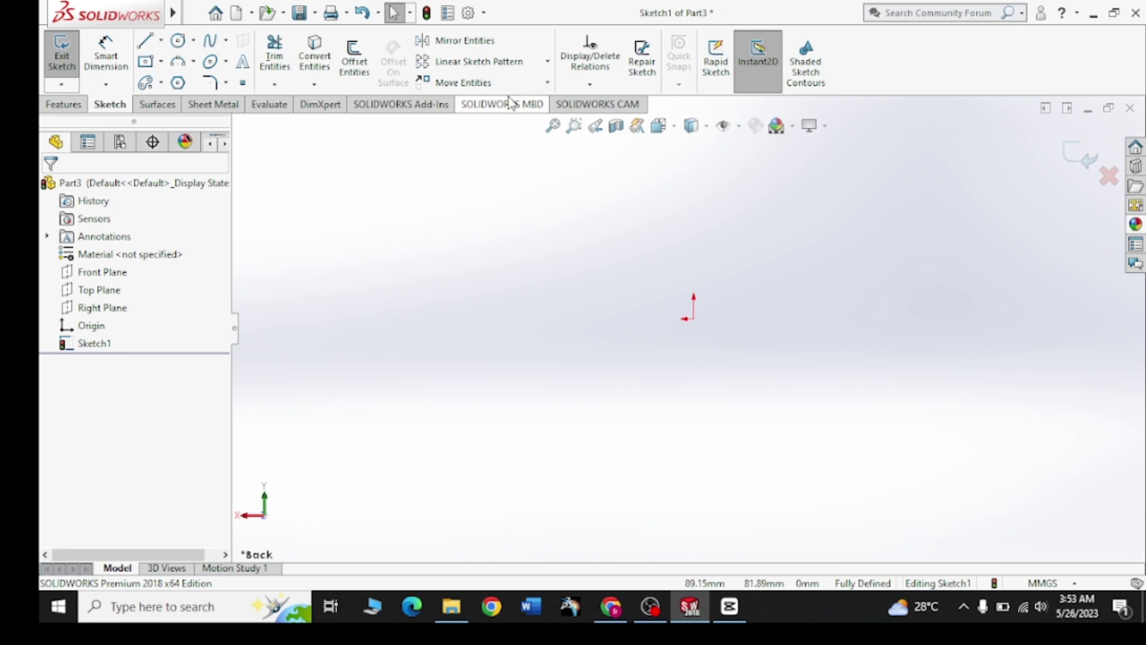
# Step: Draw a long vertical line through the origin and end the line chain
pyautogui.click(549, 83)
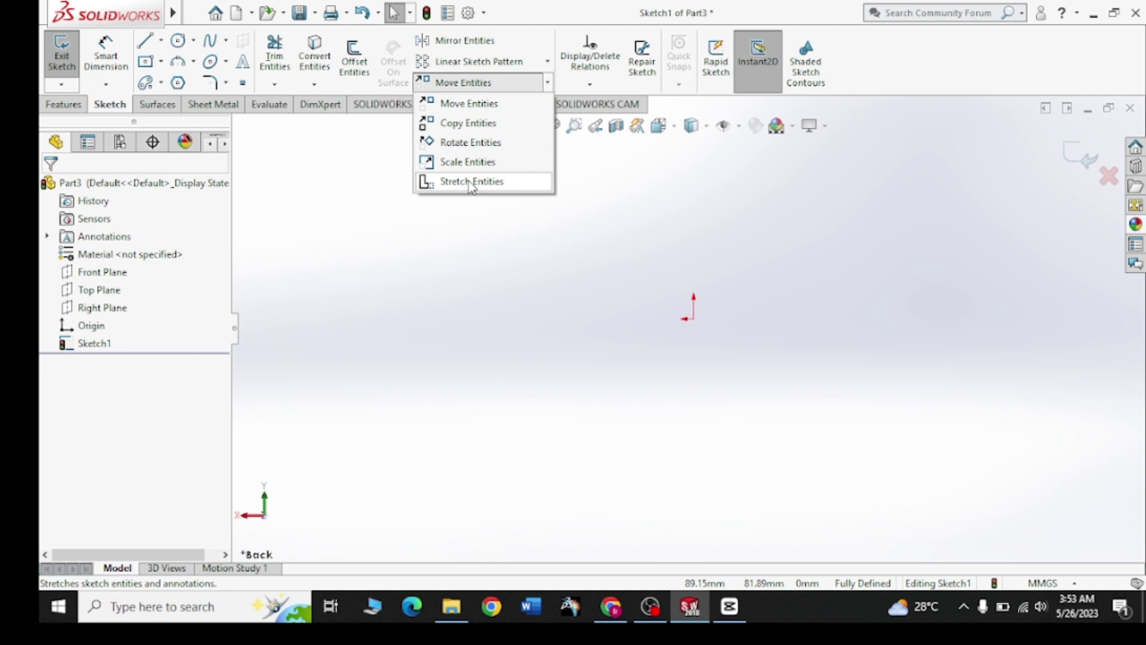
pyautogui.click(476, 237)
pyautogui.click(146, 41)
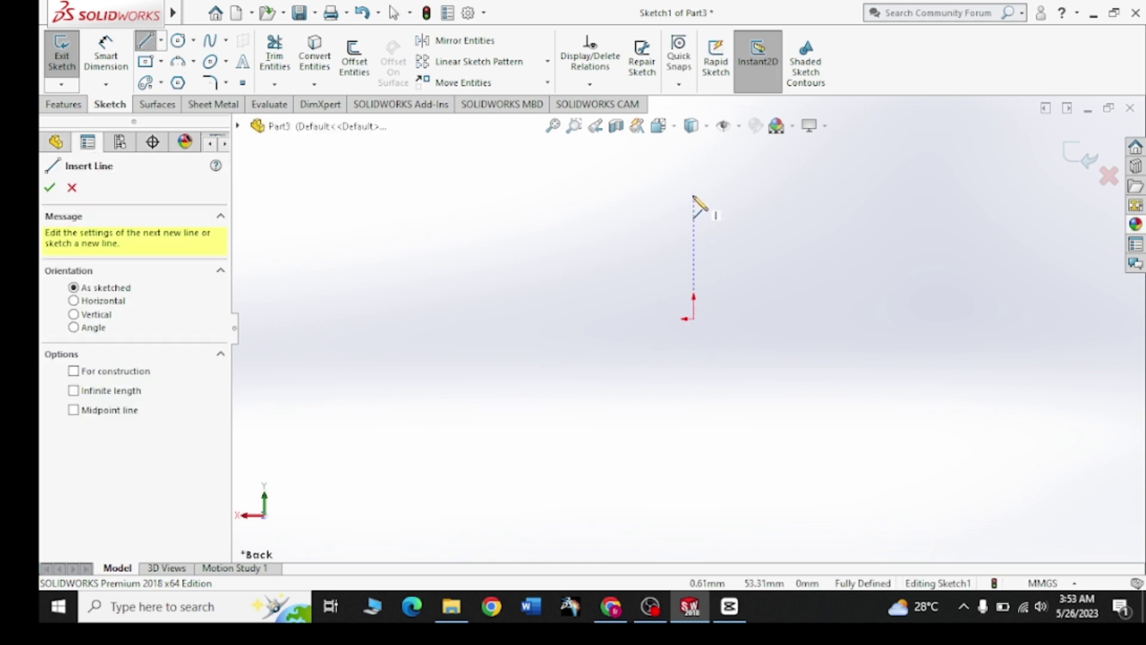
pyautogui.moveTo(694, 195); pyautogui.dragTo(694, 440)
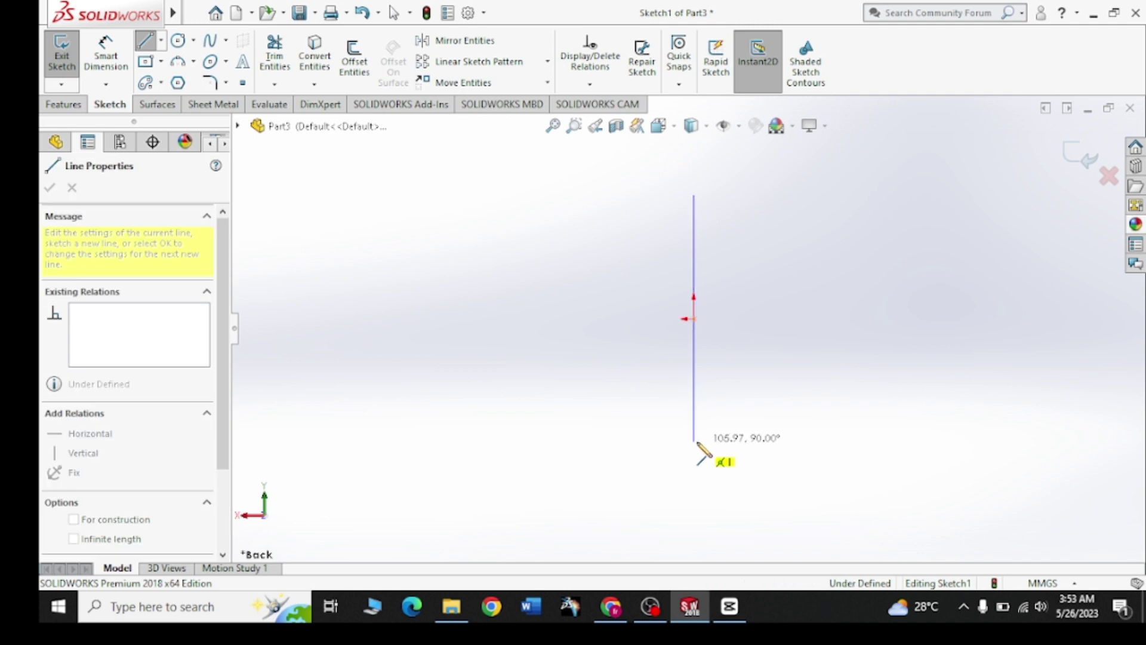
pyautogui.rightClick(545, 303)
pyautogui.click(566, 314)
pyautogui.press('Escape')
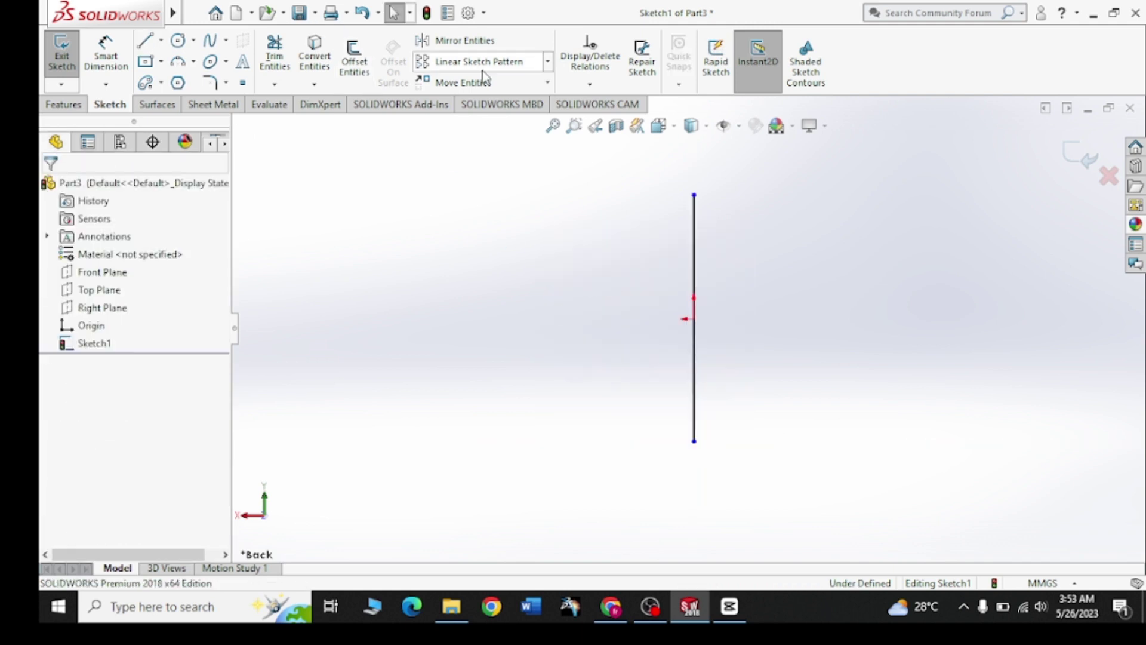
# Step: Draw a circle up and to the left of the vertical line
pyautogui.click(178, 40)
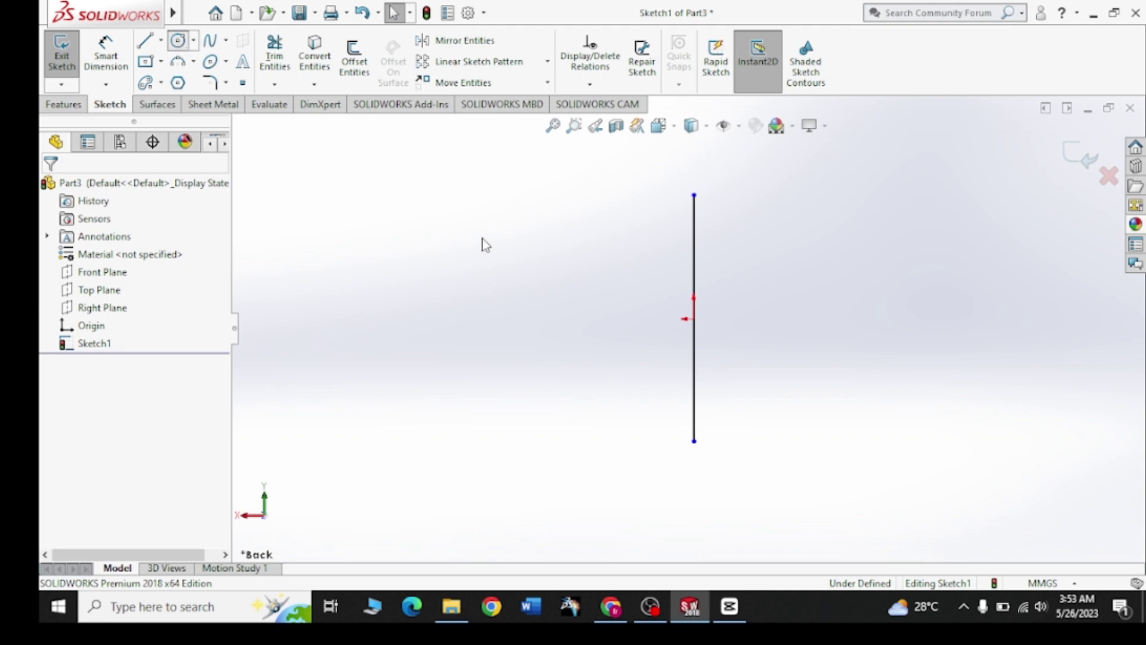
pyautogui.click(466, 194)
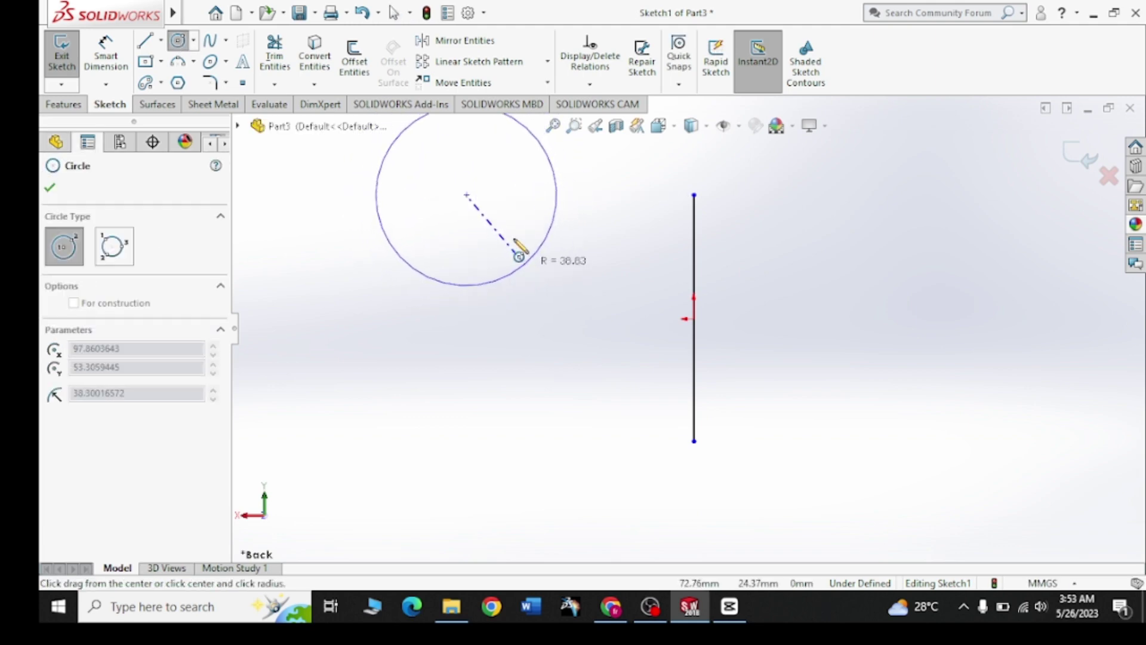
pyautogui.click(499, 227)
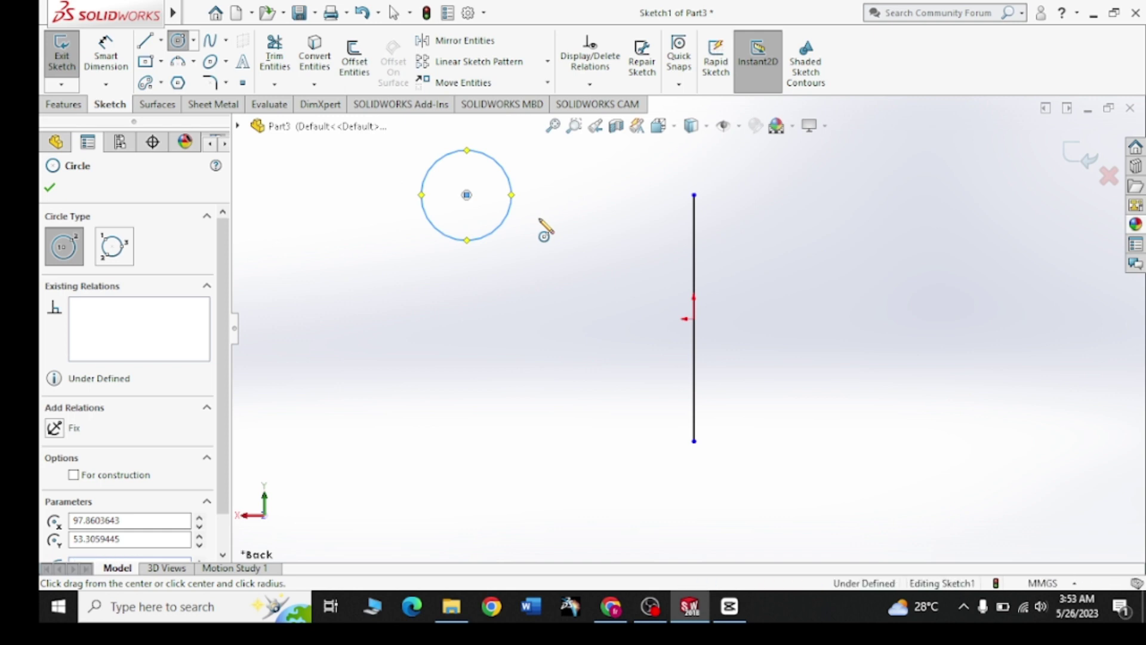
pyautogui.rightClick(539, 220)
pyautogui.click(551, 230)
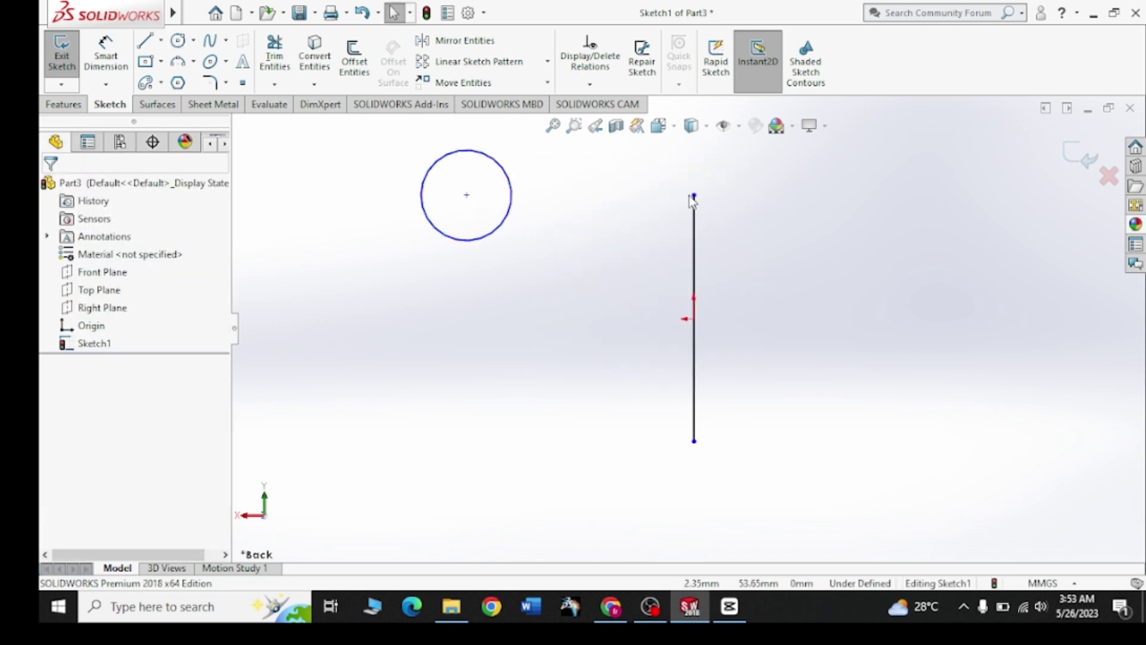
pyautogui.click(548, 83)
pyautogui.click(469, 102)
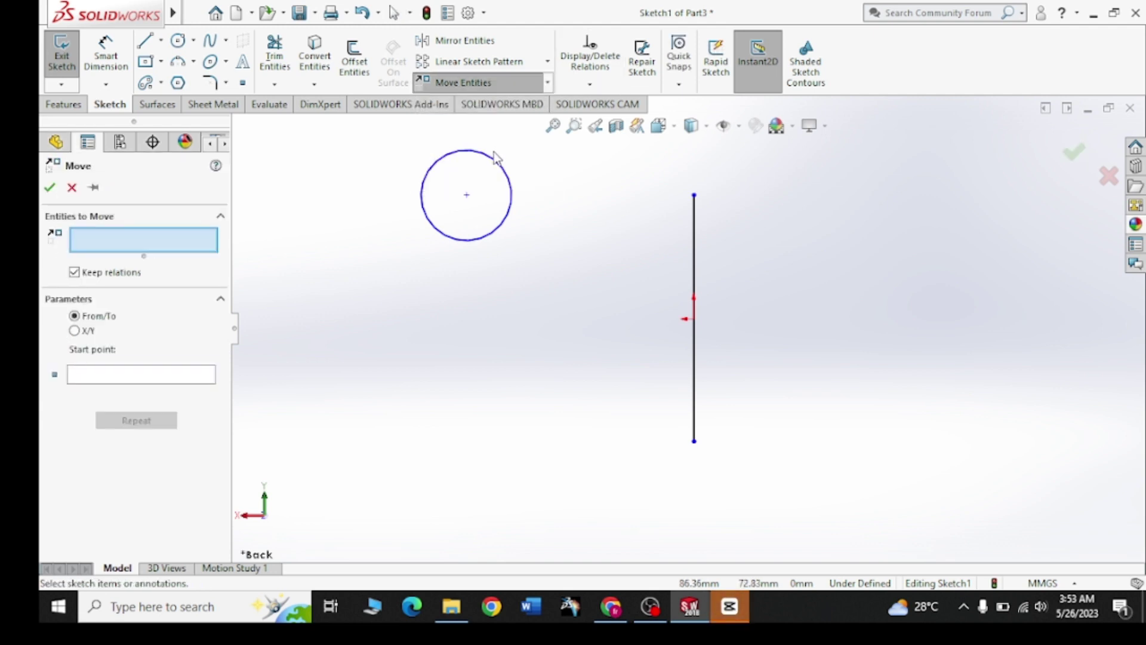
pyautogui.click(511, 173)
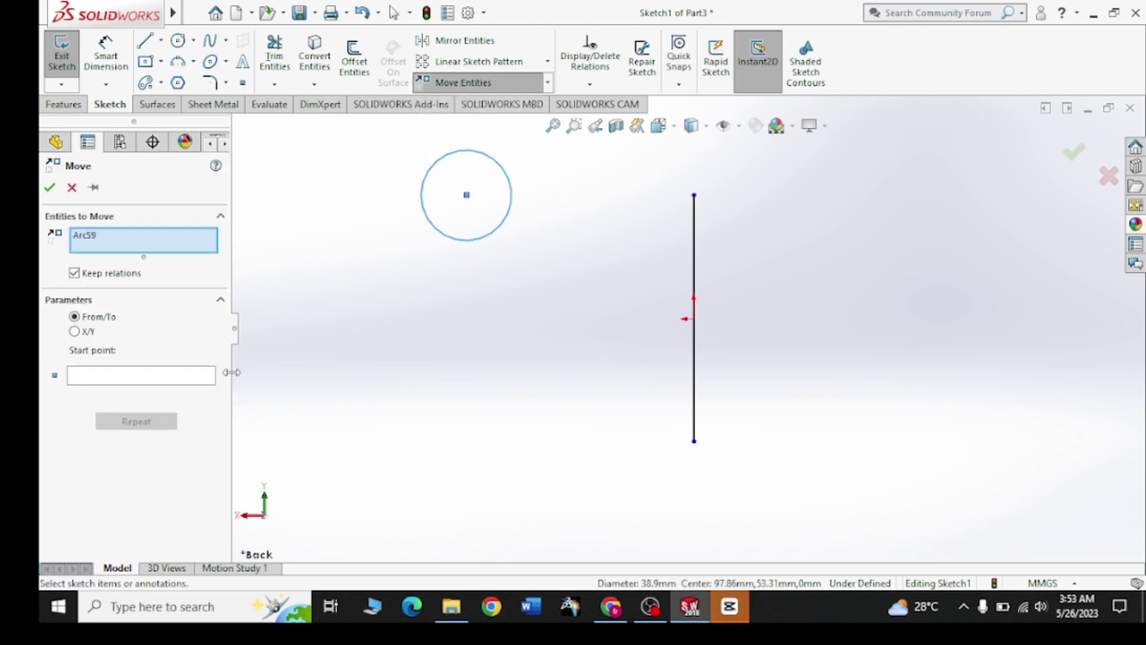
pyautogui.click(149, 377)
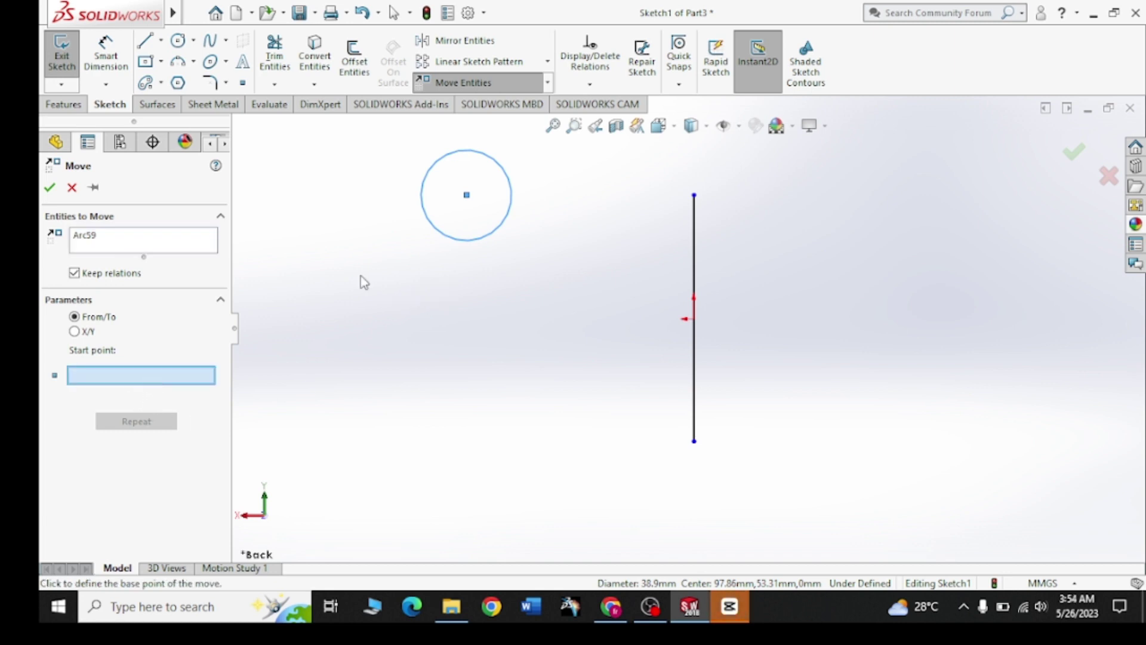
pyautogui.click(467, 196)
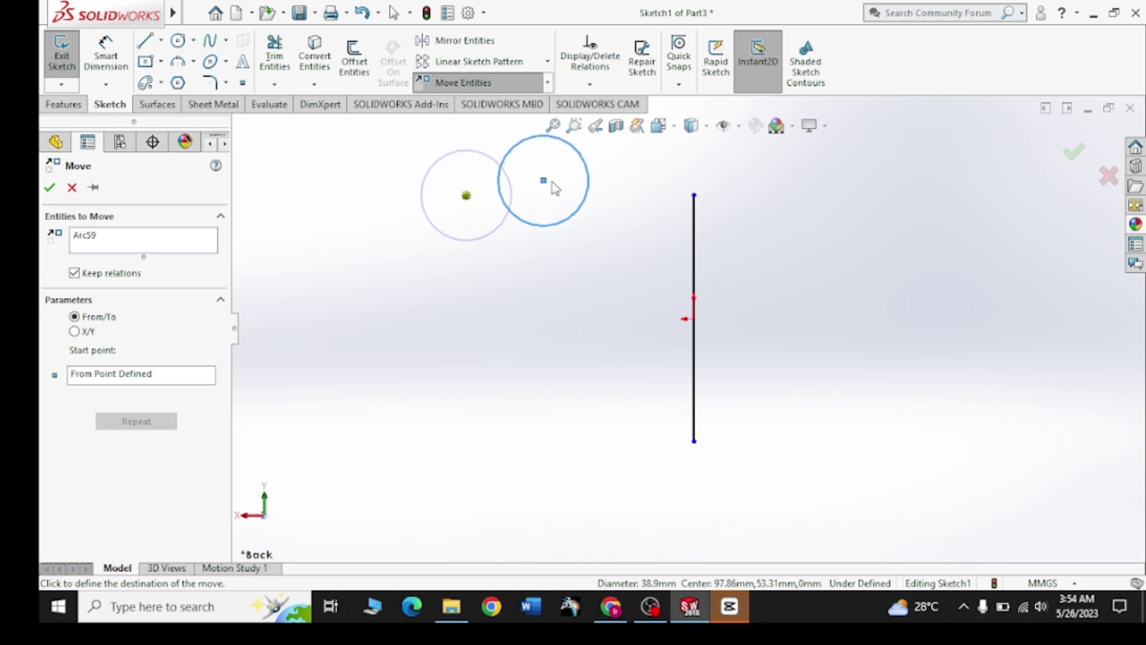
pyautogui.click(693, 195)
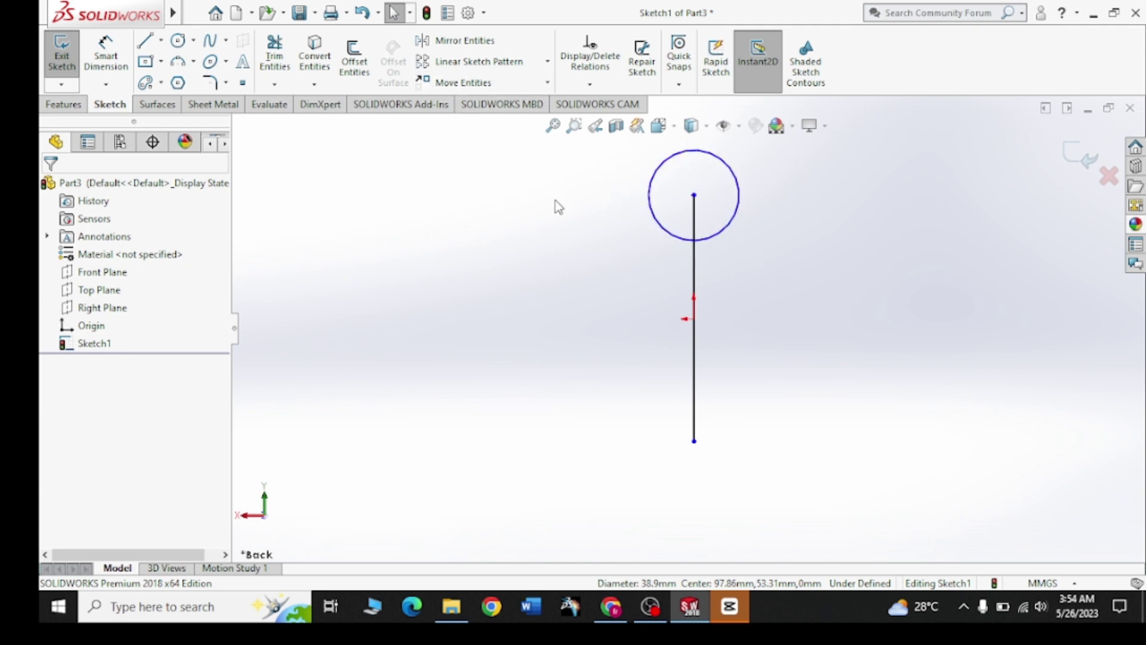
pyautogui.hotkey('ctrl', 'z')
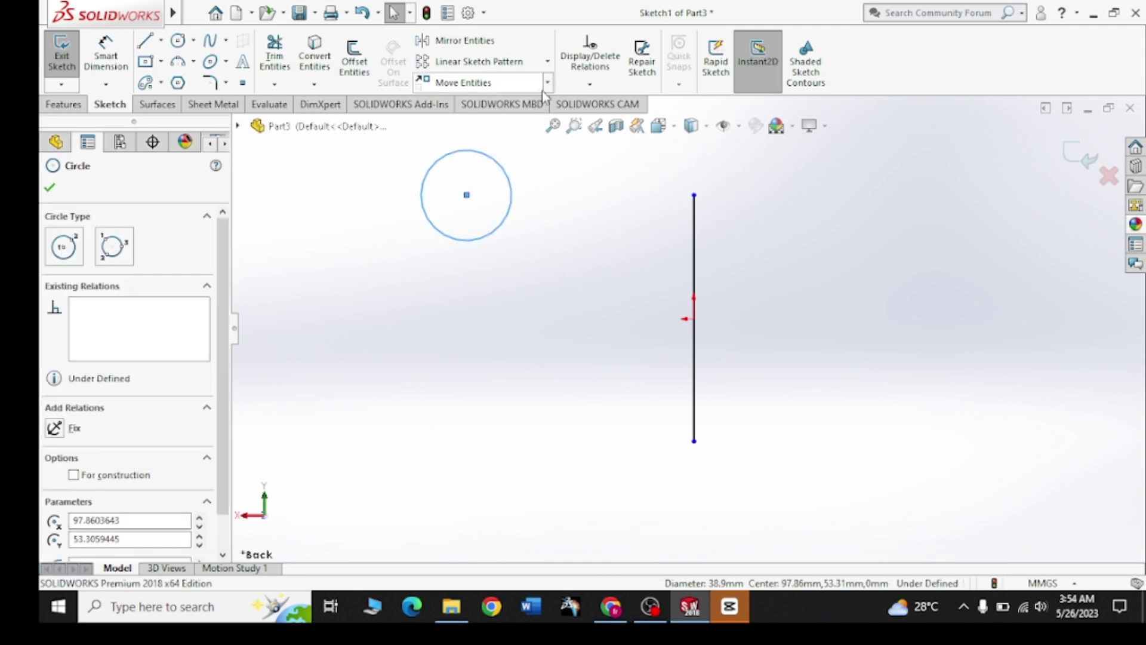
# Step: Copy the circle from its centre onto the vertical line's top endpoint, keeping the original
pyautogui.click(545, 88)
pyautogui.click(491, 124)
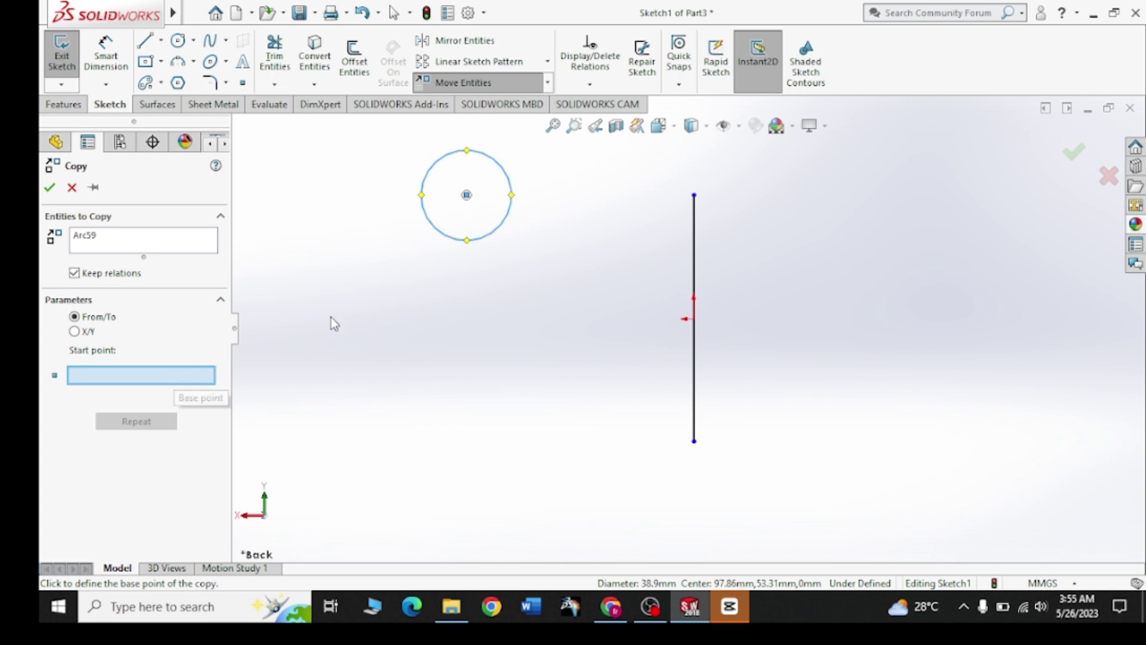
pyautogui.click(467, 196)
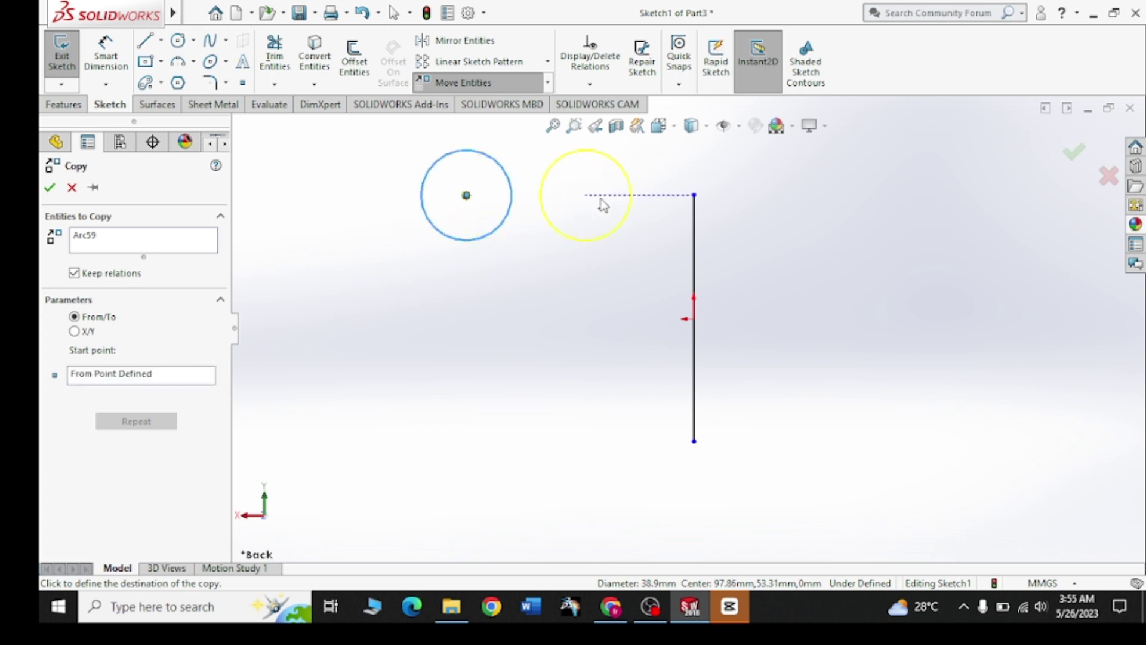
pyautogui.click(693, 195)
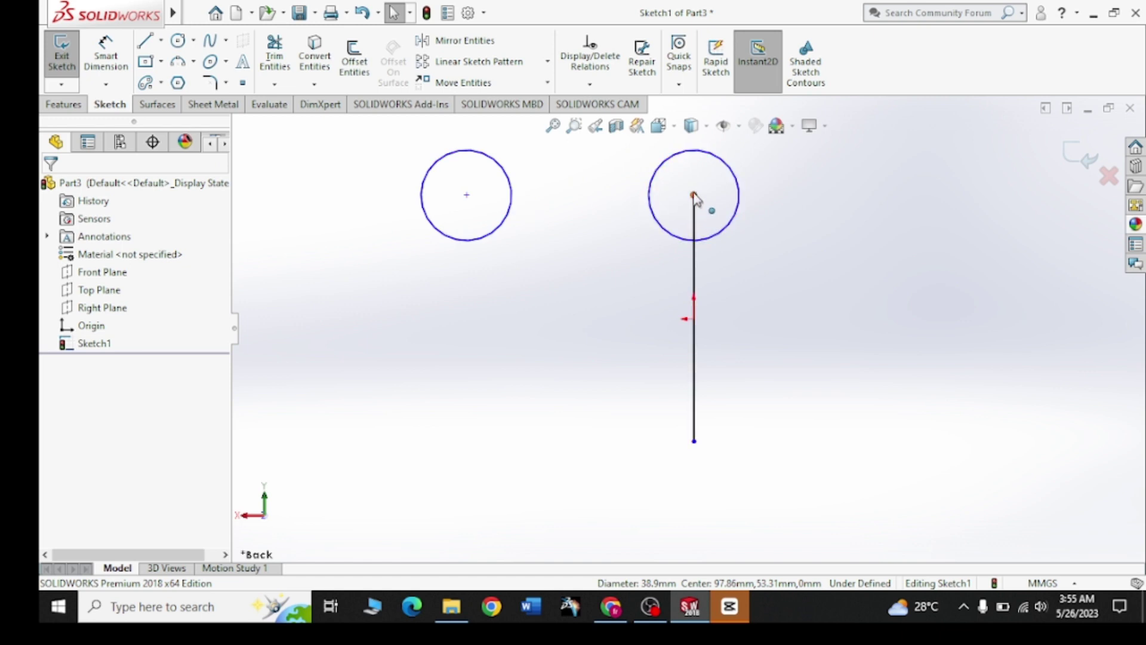
pyautogui.click(547, 82)
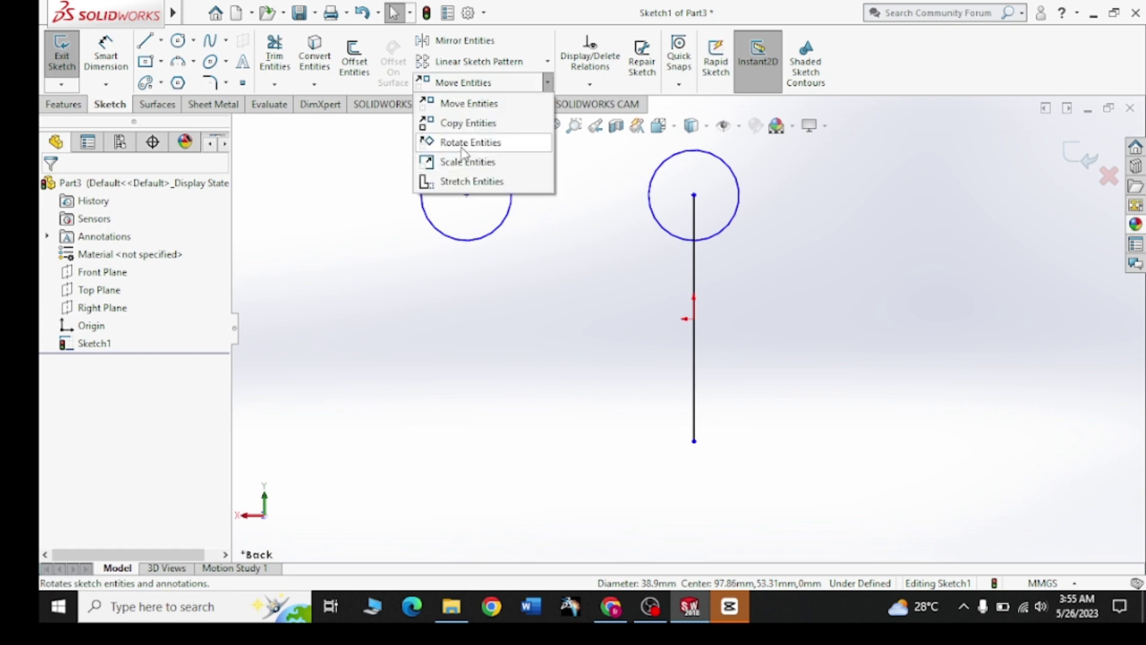
# Step: Draw a centre rectangle below the left circle, its right edge aligned with the circle's centre
pyautogui.click(379, 225)
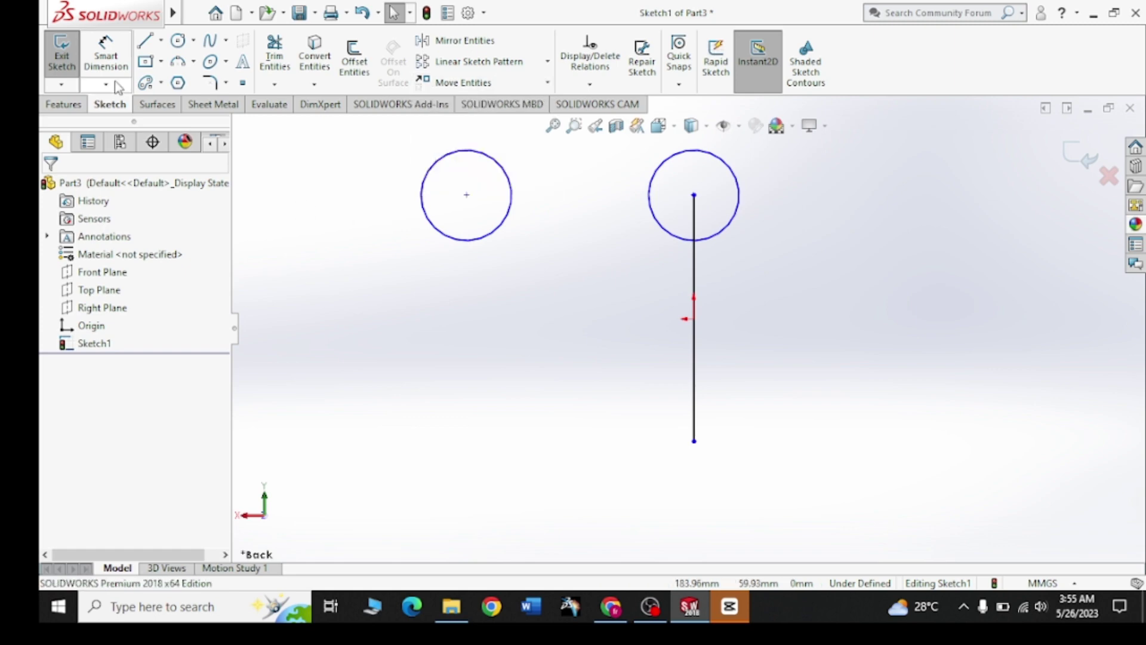
pyautogui.click(144, 63)
pyautogui.click(426, 336)
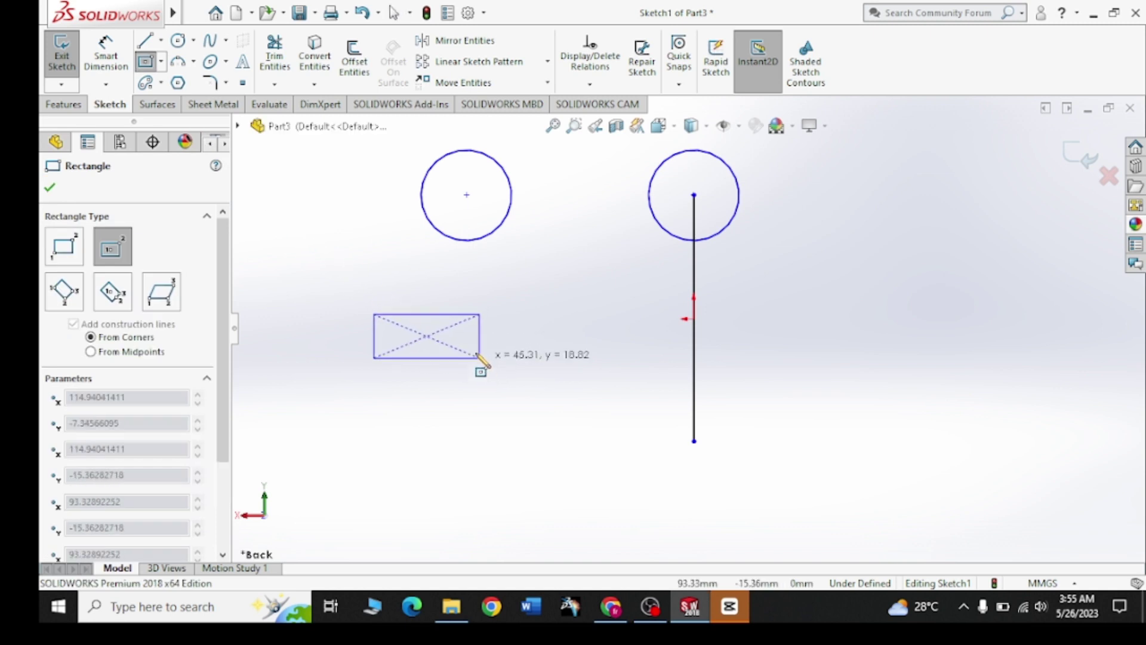
pyautogui.click(466, 383)
pyautogui.rightClick(510, 343)
pyautogui.click(541, 355)
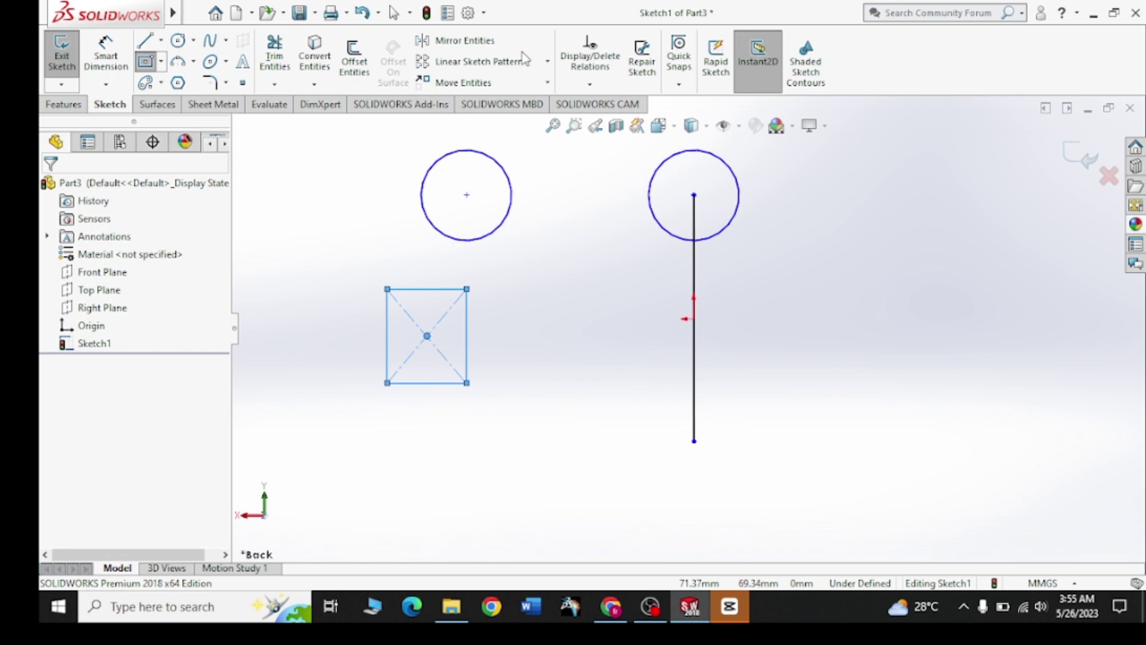
pyautogui.click(547, 82)
pyautogui.click(486, 149)
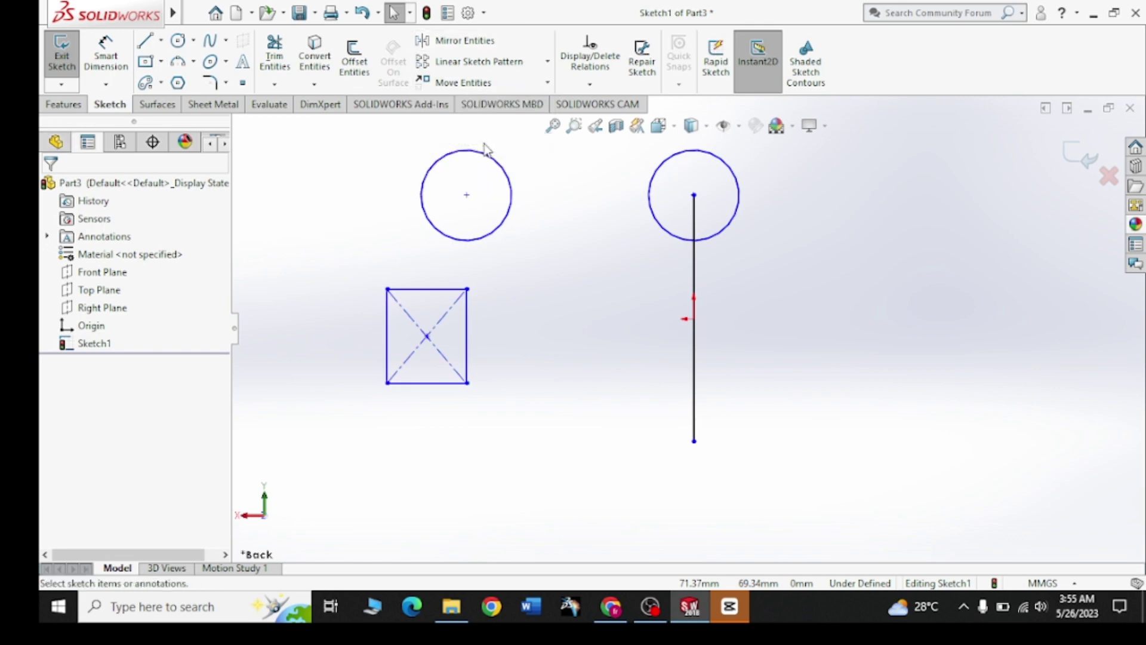
# Step: Select the rectangle and preview a 135° rotation about its bottom-right corner
pyautogui.moveTo(502, 282); pyautogui.dragTo(358, 413)
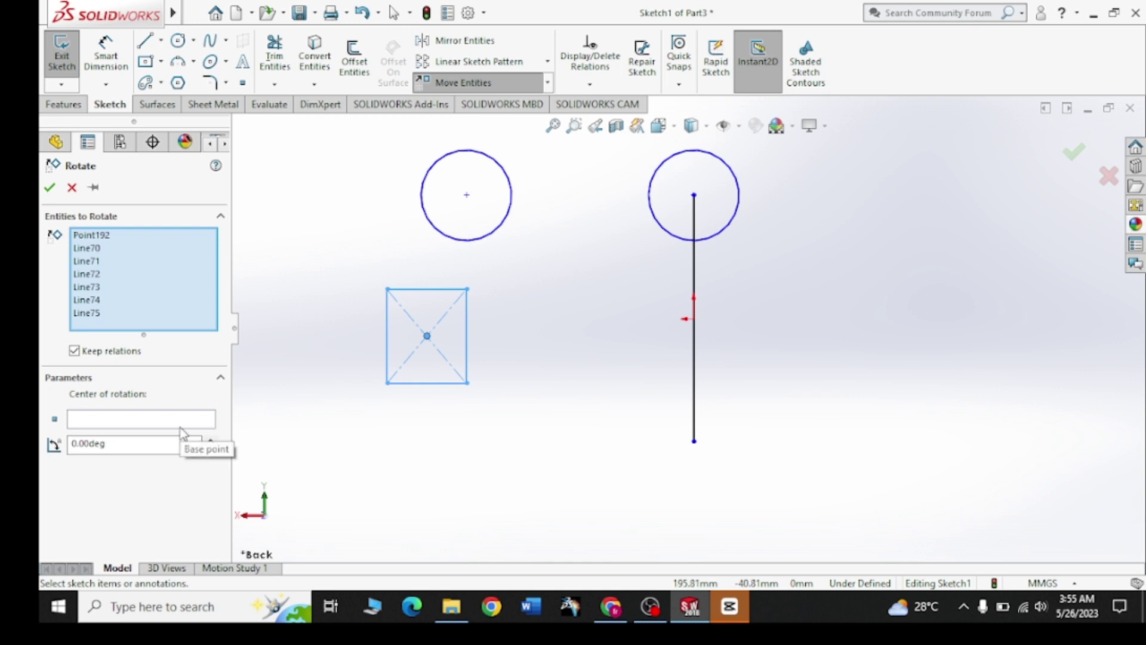
pyautogui.click(112, 421)
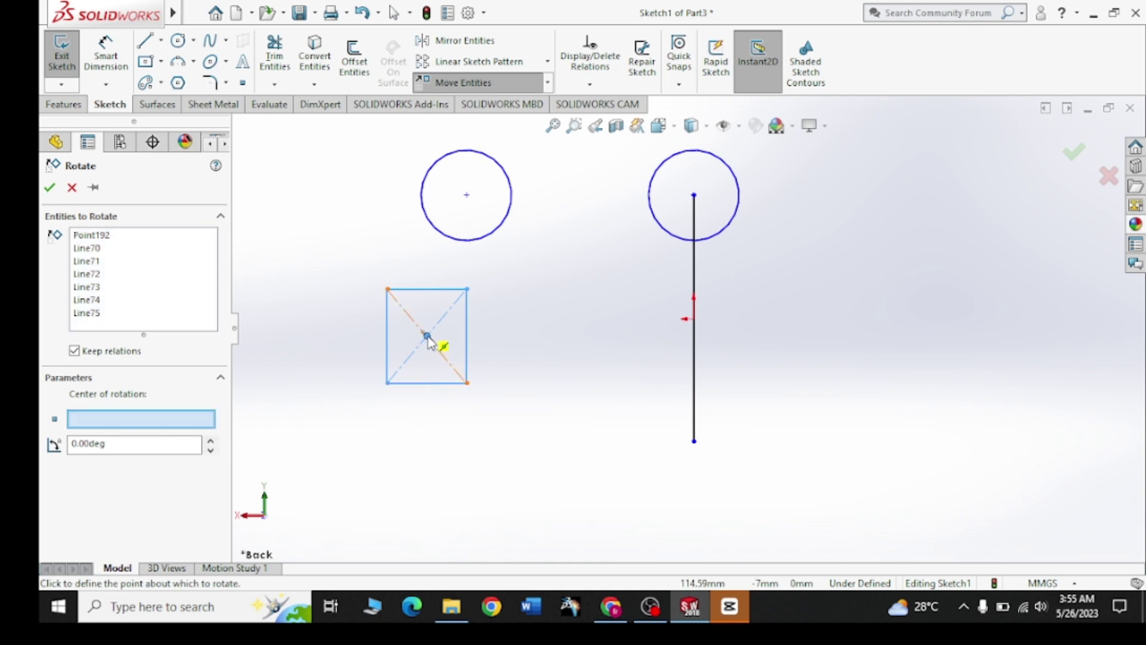
pyautogui.click(468, 382)
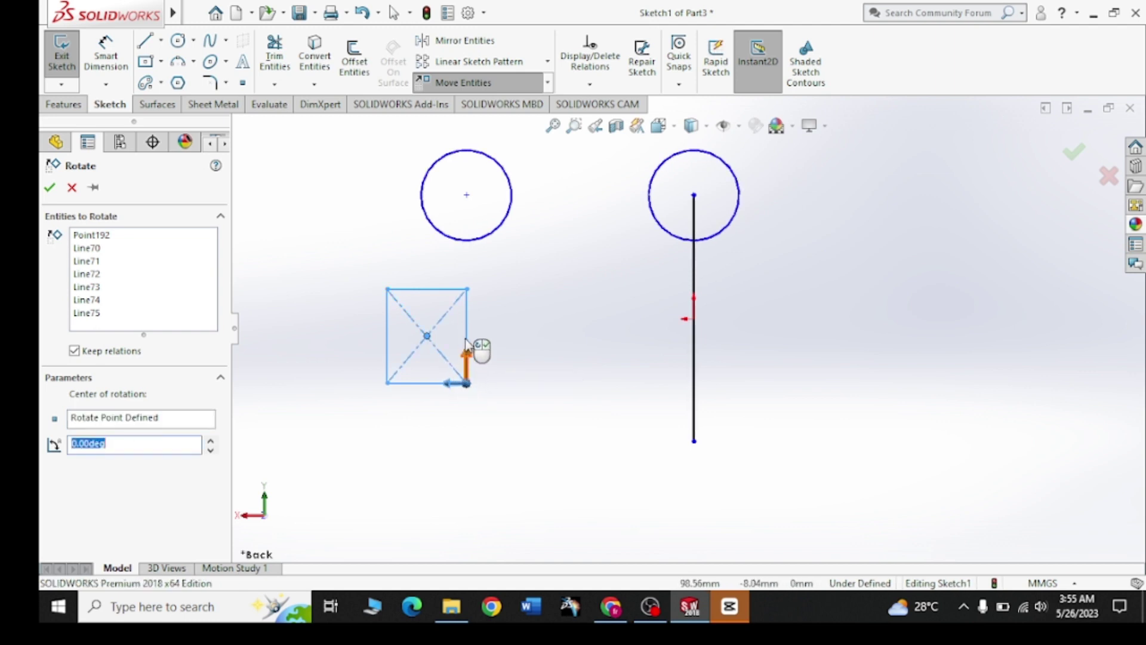
pyautogui.click(485, 369)
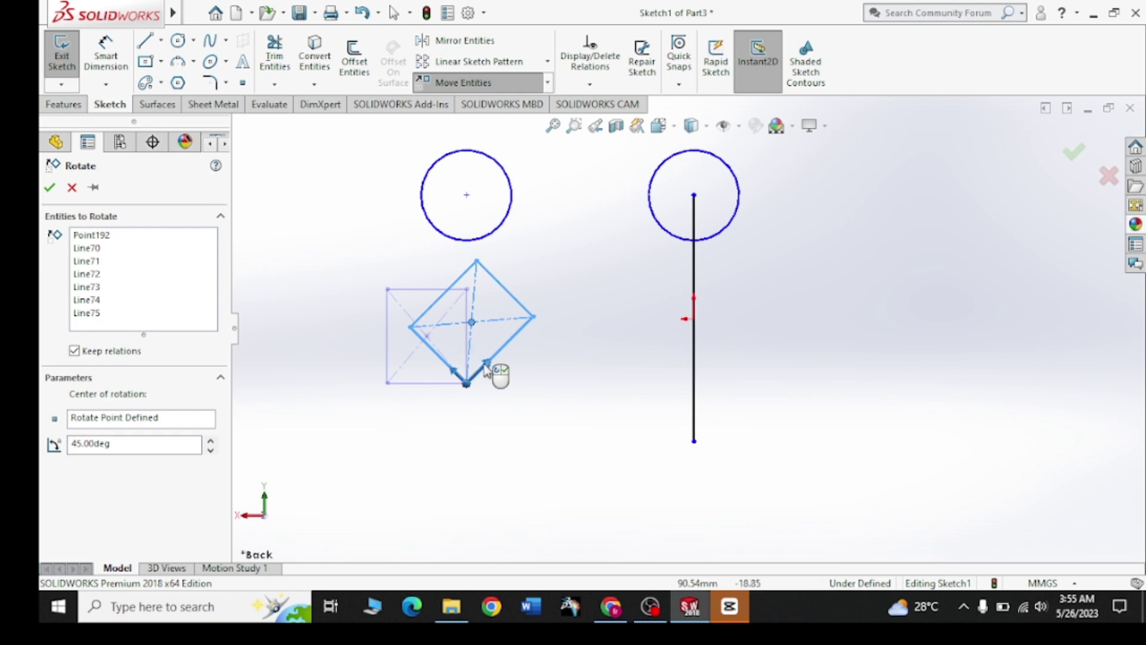
pyautogui.click(495, 385)
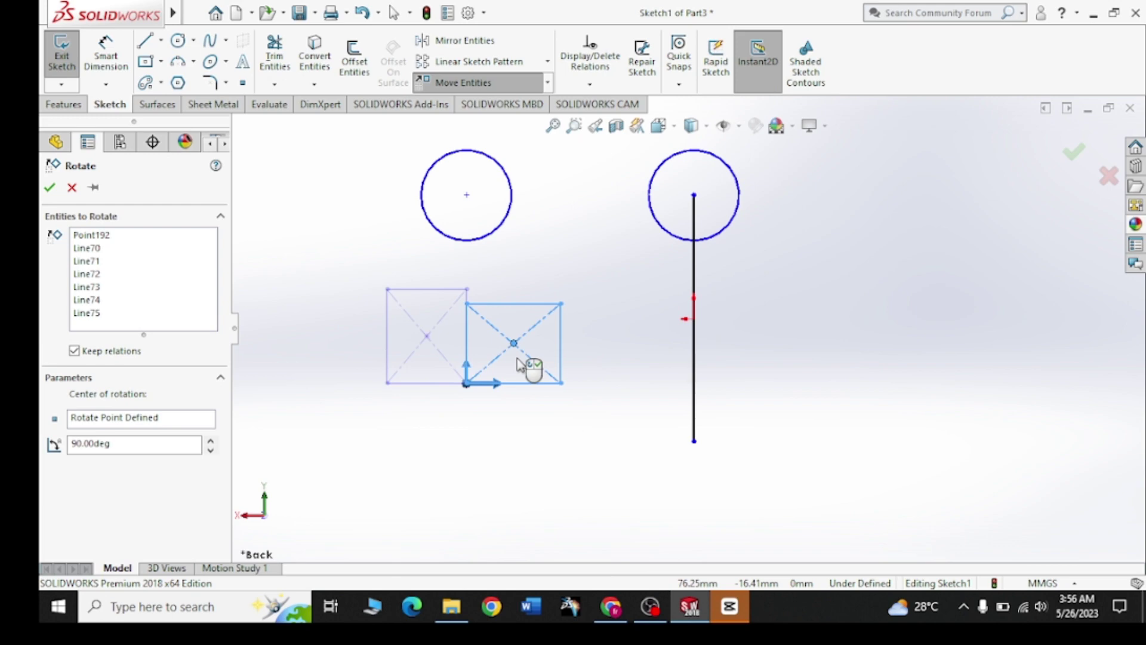
pyautogui.moveTo(502, 388); pyautogui.dragTo(485, 422)
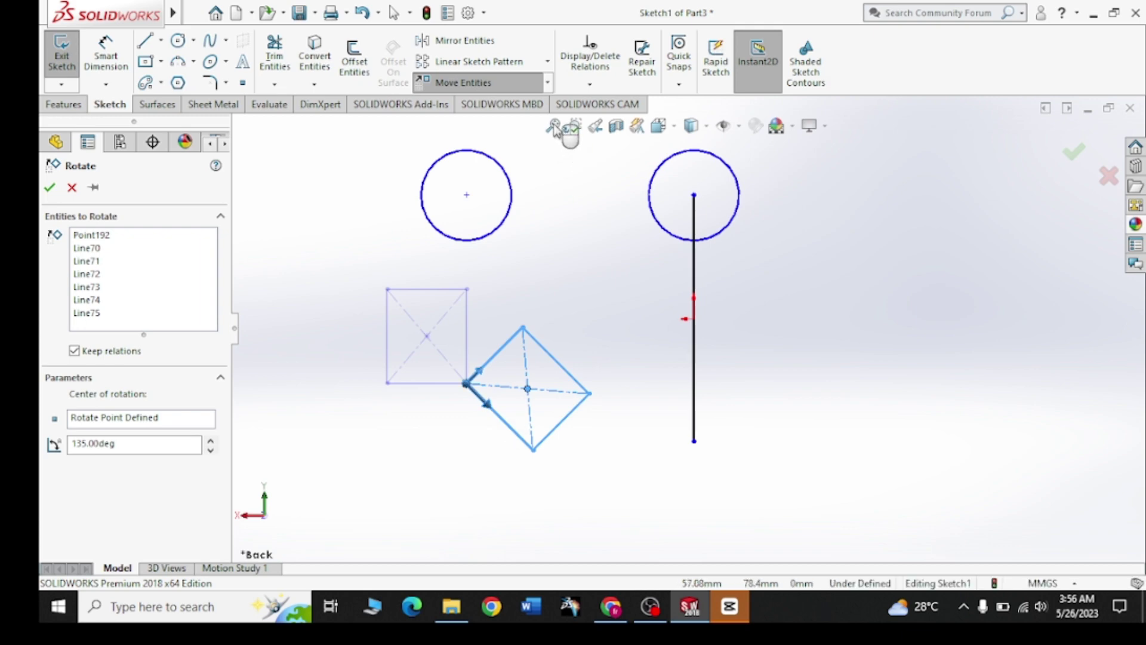
# Step: Apply the 135° rotation, then select the diamond's lines without the stray corner point
pyautogui.click(50, 187)
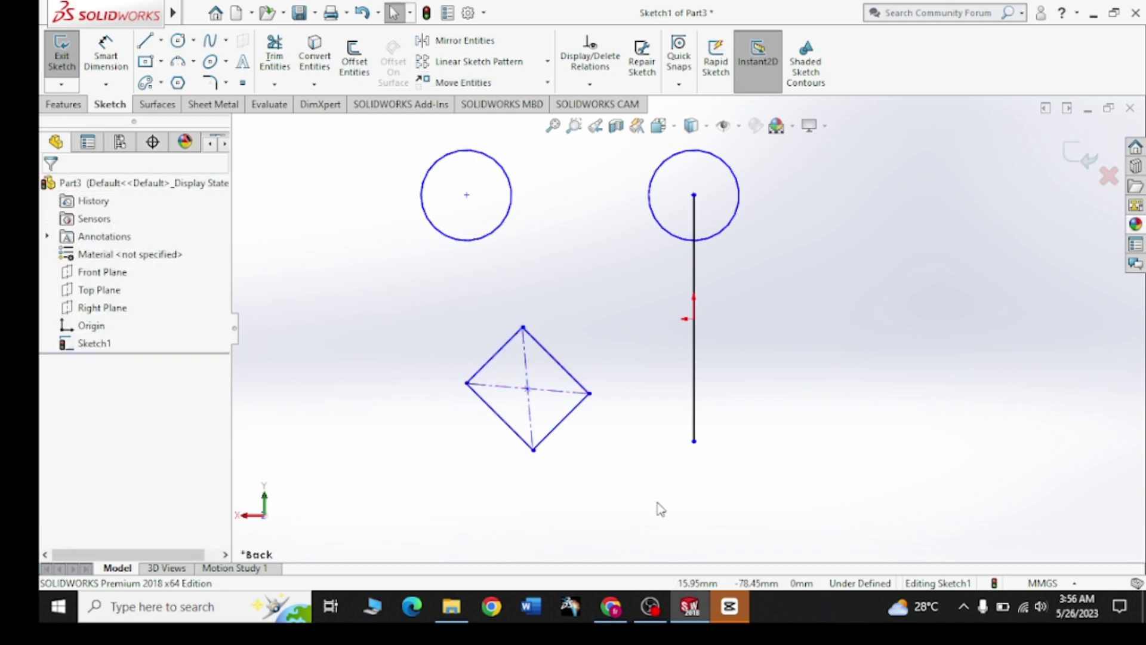
pyautogui.click(548, 83)
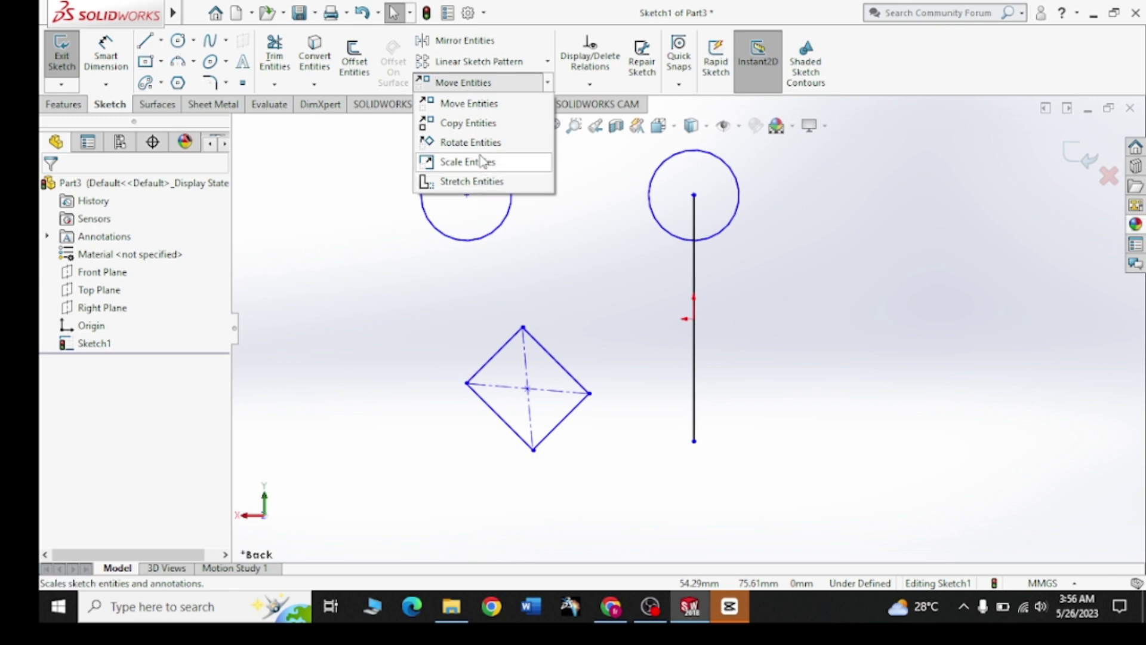
pyautogui.click(481, 146)
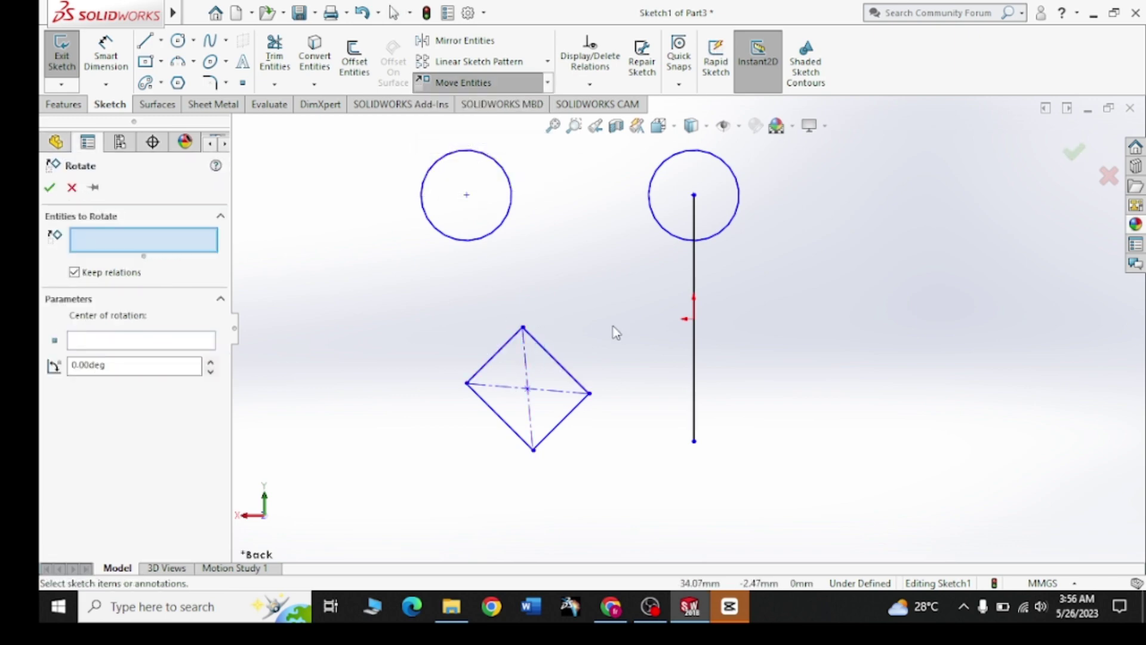
pyautogui.moveTo(609, 326); pyautogui.dragTo(456, 464)
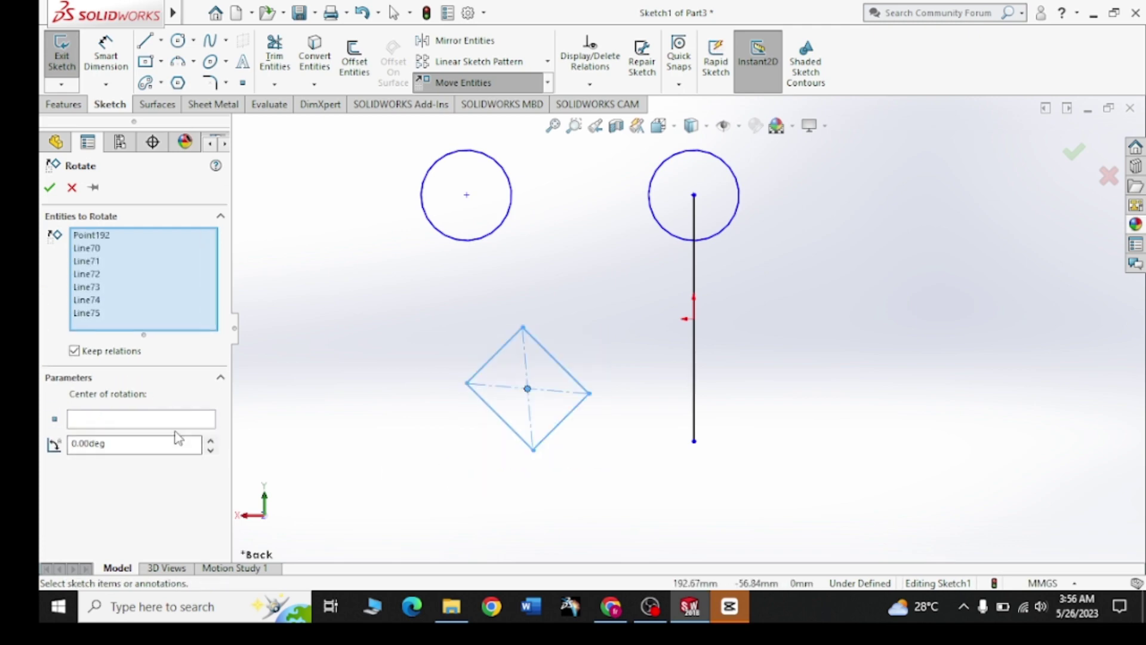
pyautogui.click(467, 383)
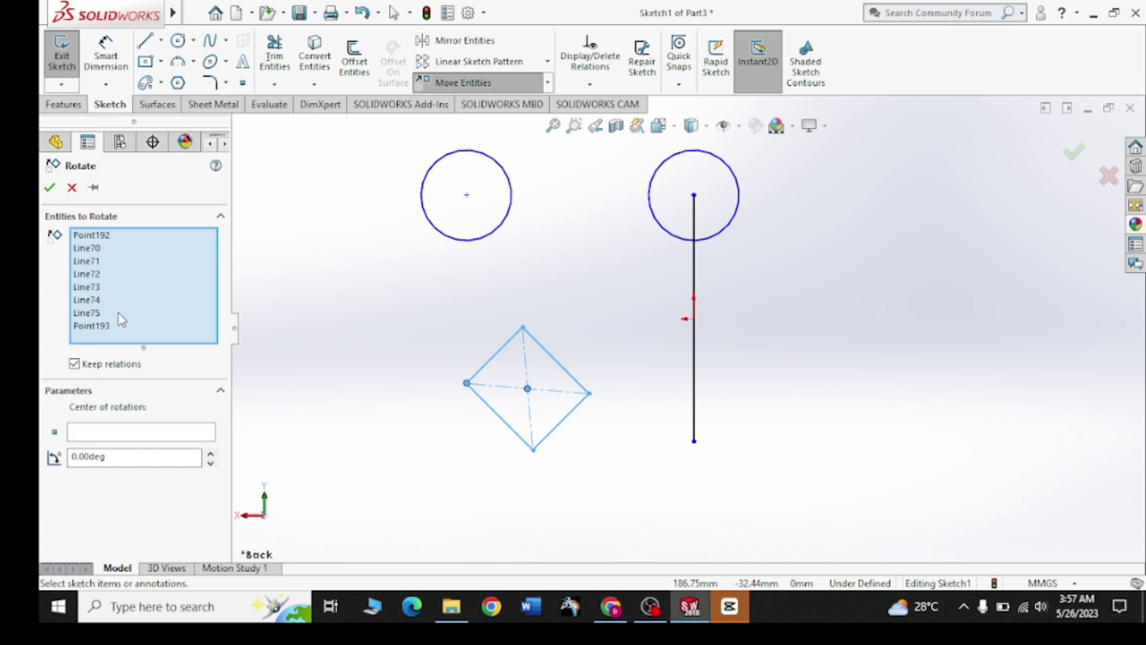
pyautogui.rightClick(123, 329)
pyautogui.click(158, 353)
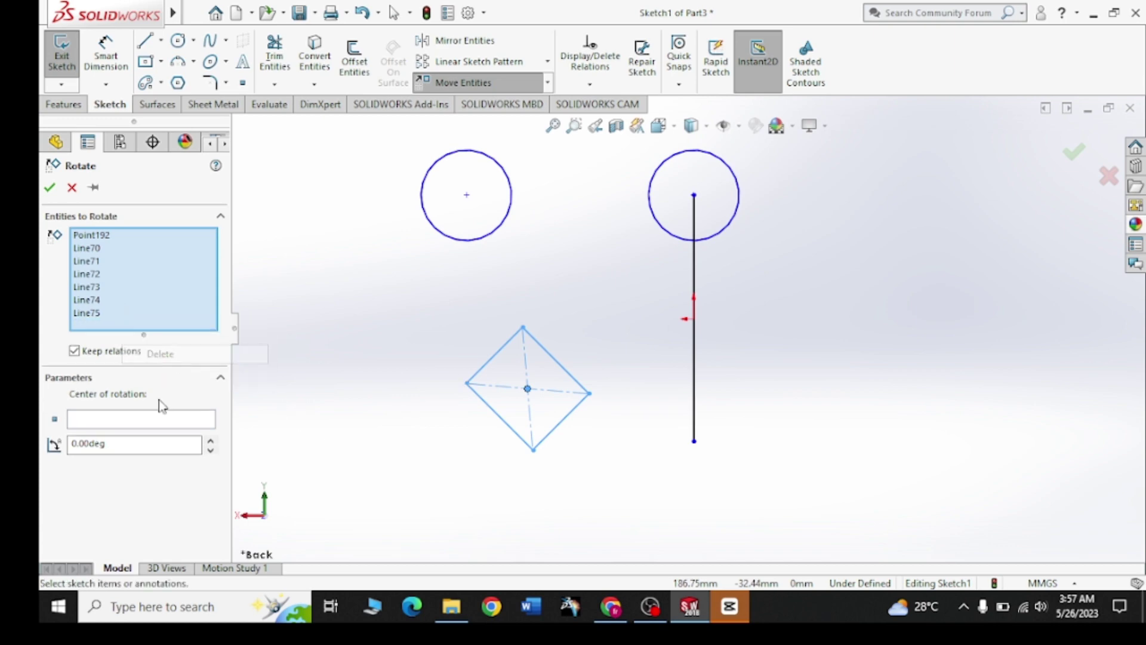
# Step: Rotate the diamond 315° about its right corner into an upright square
pyautogui.click(166, 420)
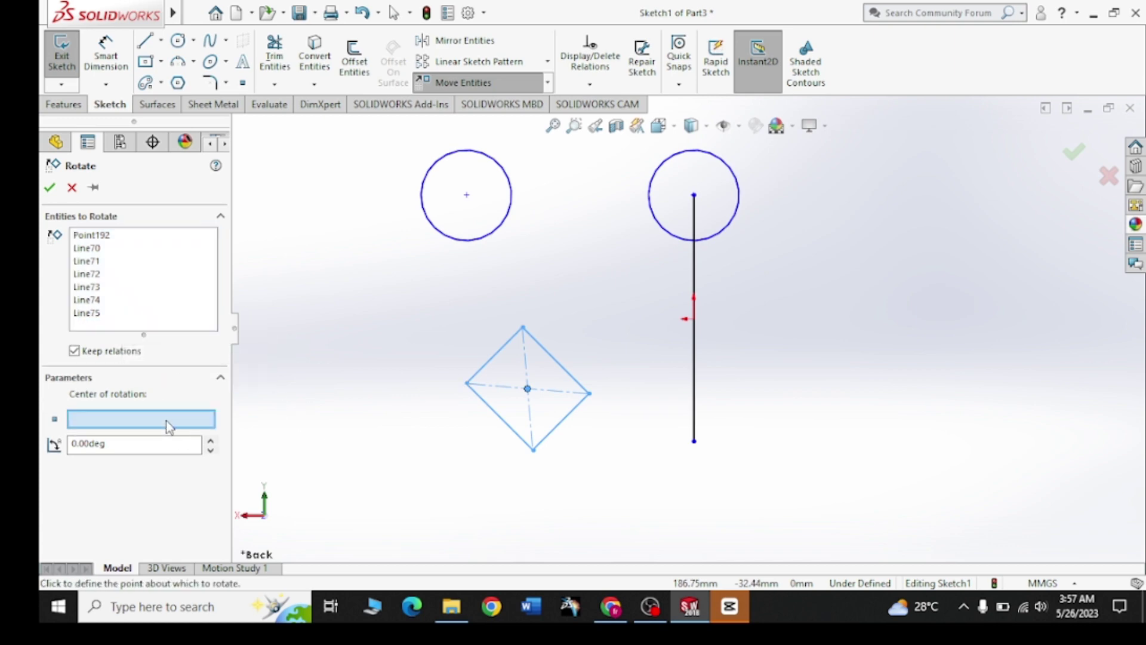
pyautogui.click(590, 394)
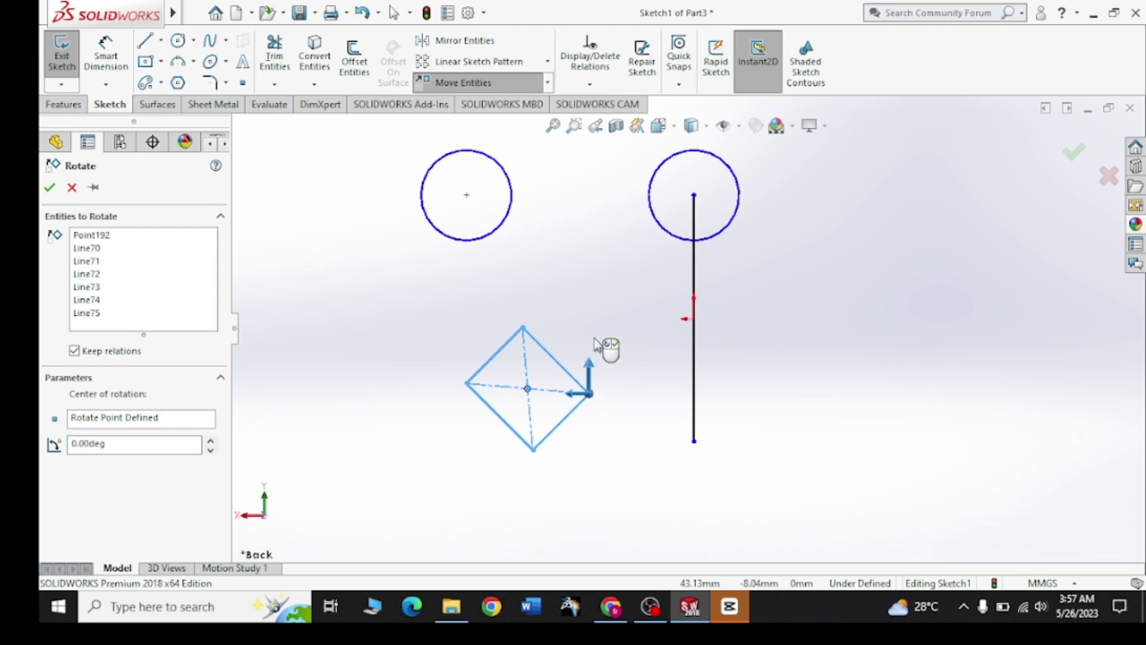
pyautogui.moveTo(591, 369); pyautogui.dragTo(539, 356)
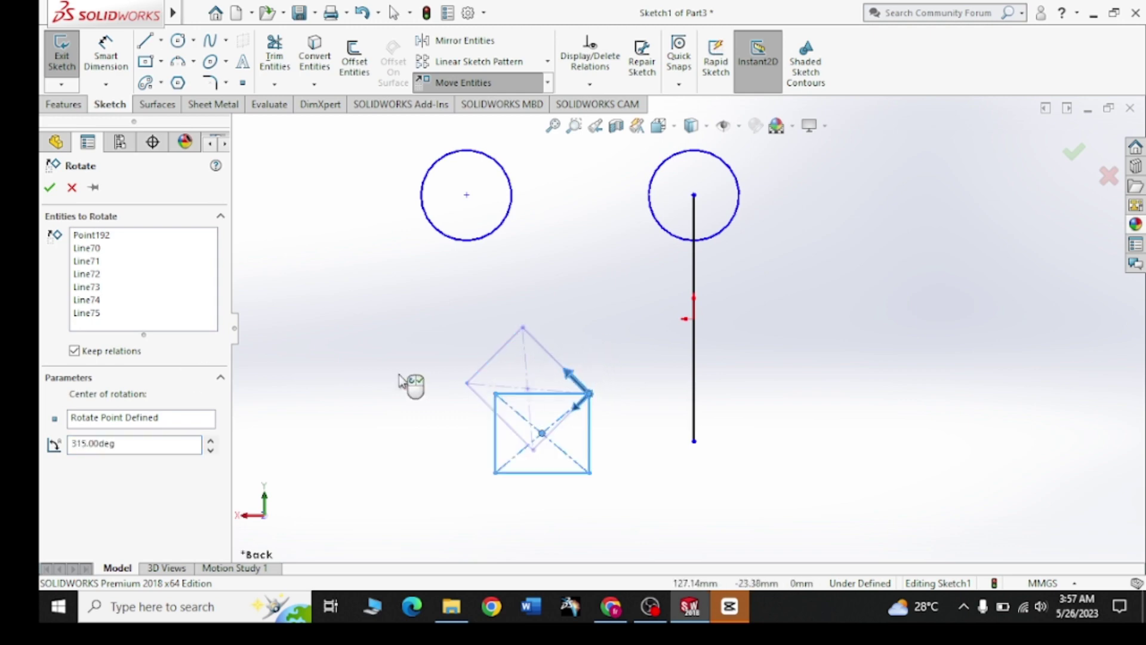
pyautogui.click(50, 187)
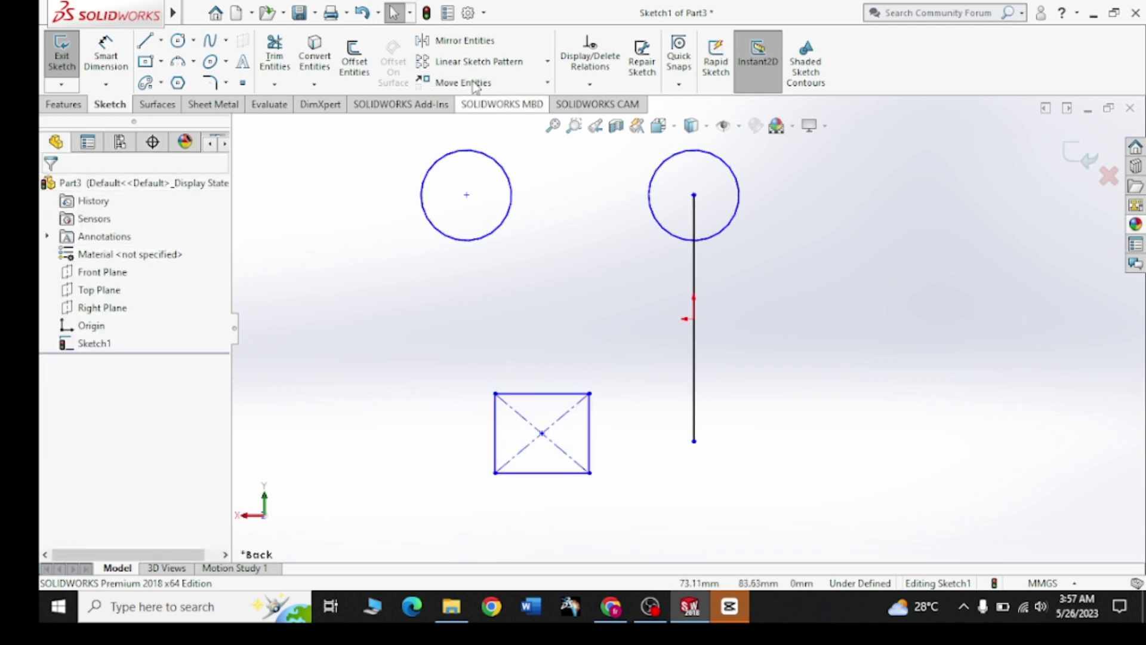
pyautogui.click(548, 83)
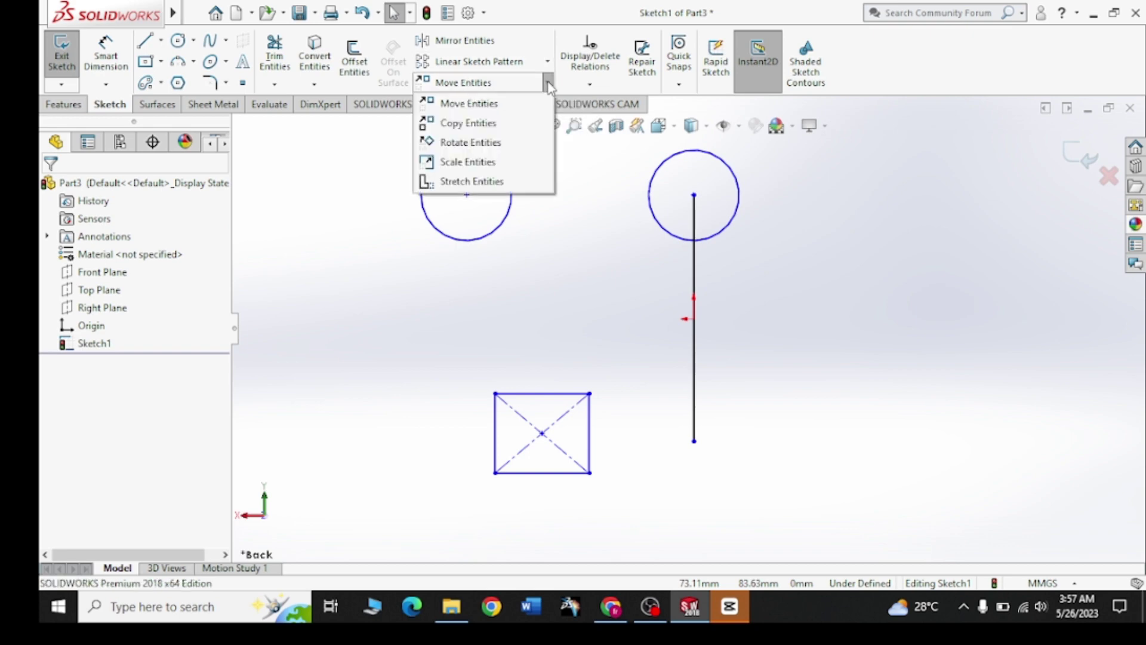
# Step: Scale the square's lines by a factor of 2.2 about its centre point, without copying
pyautogui.click(511, 161)
pyautogui.moveTo(605, 351); pyautogui.dragTo(488, 513)
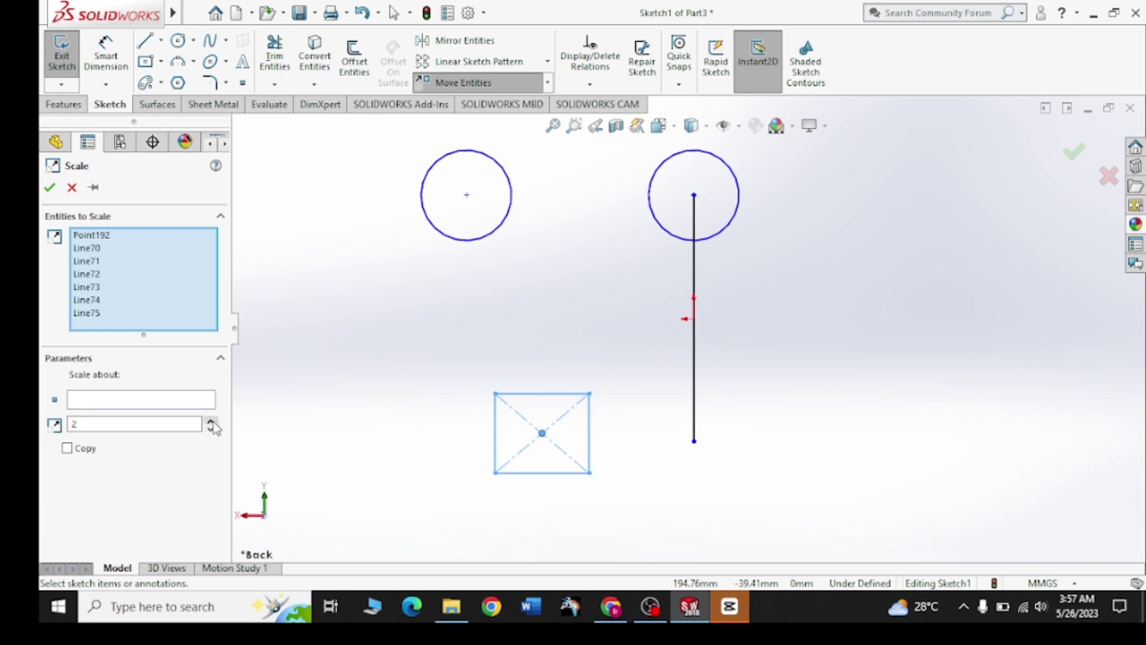
pyautogui.click(542, 433)
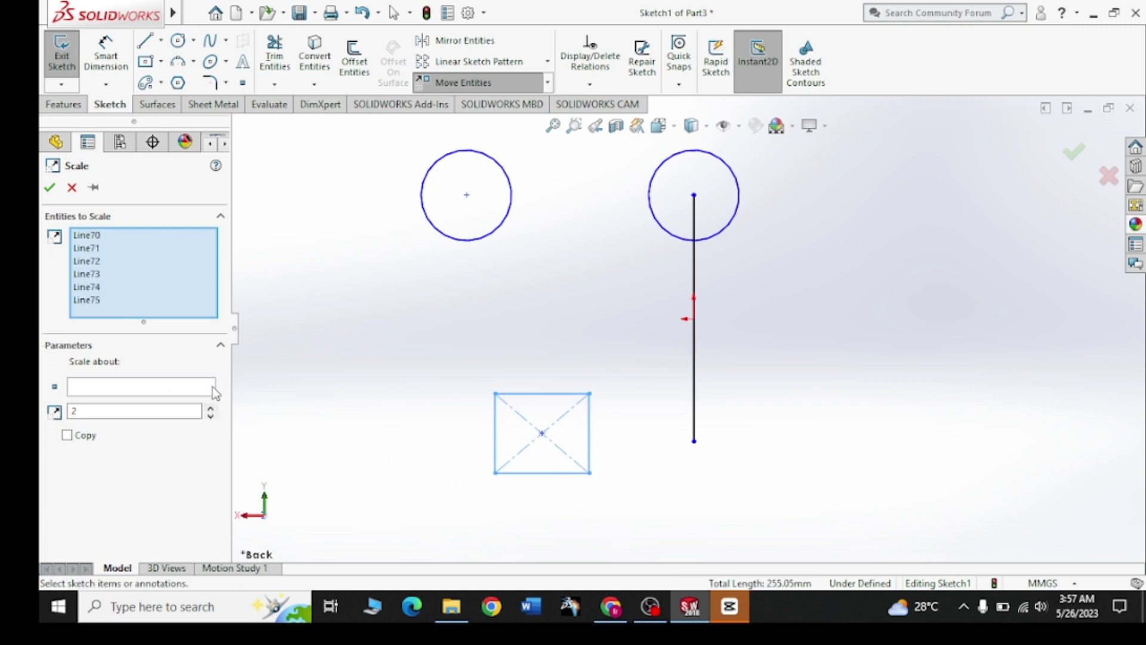
pyautogui.click(212, 387)
pyautogui.click(543, 434)
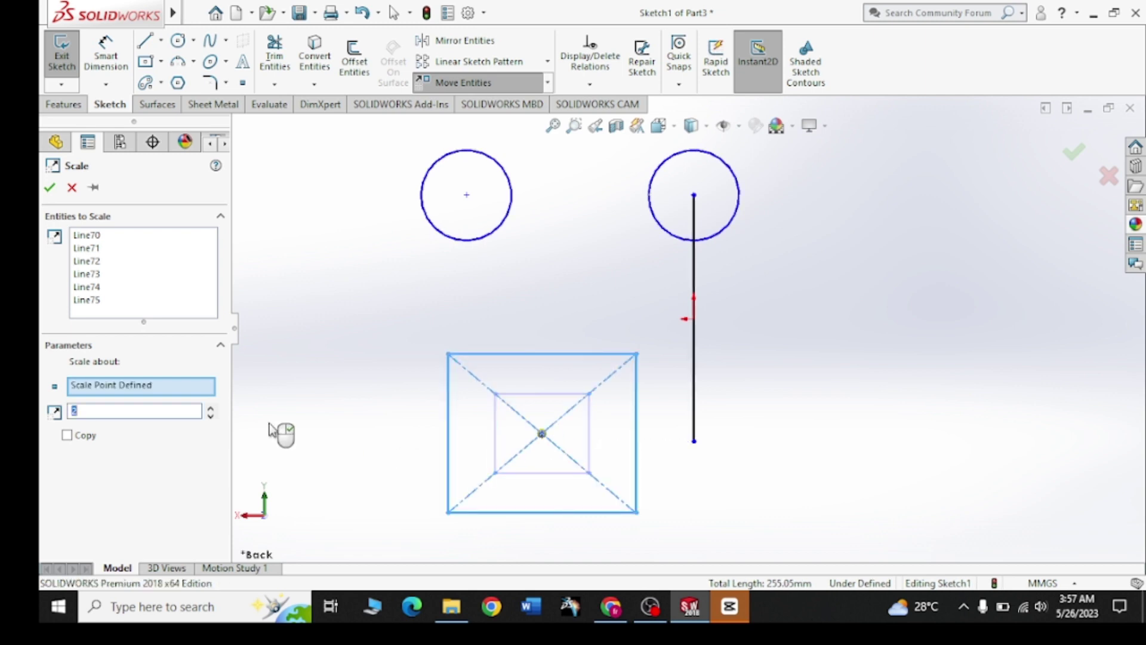
pyautogui.click(211, 407)
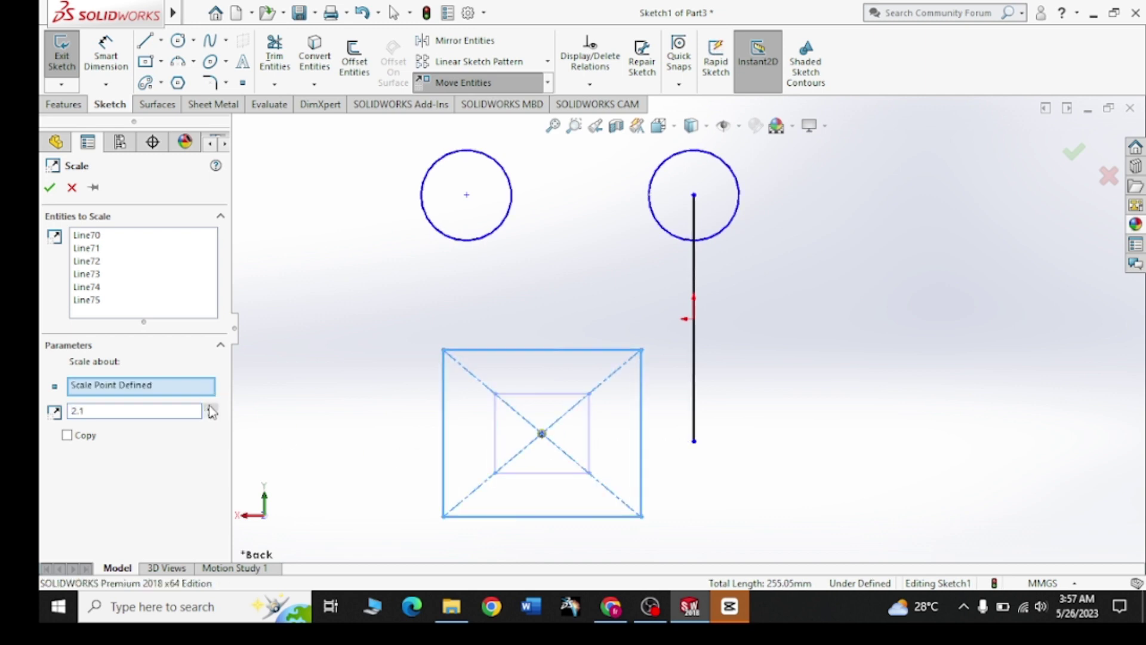
pyautogui.click(211, 407)
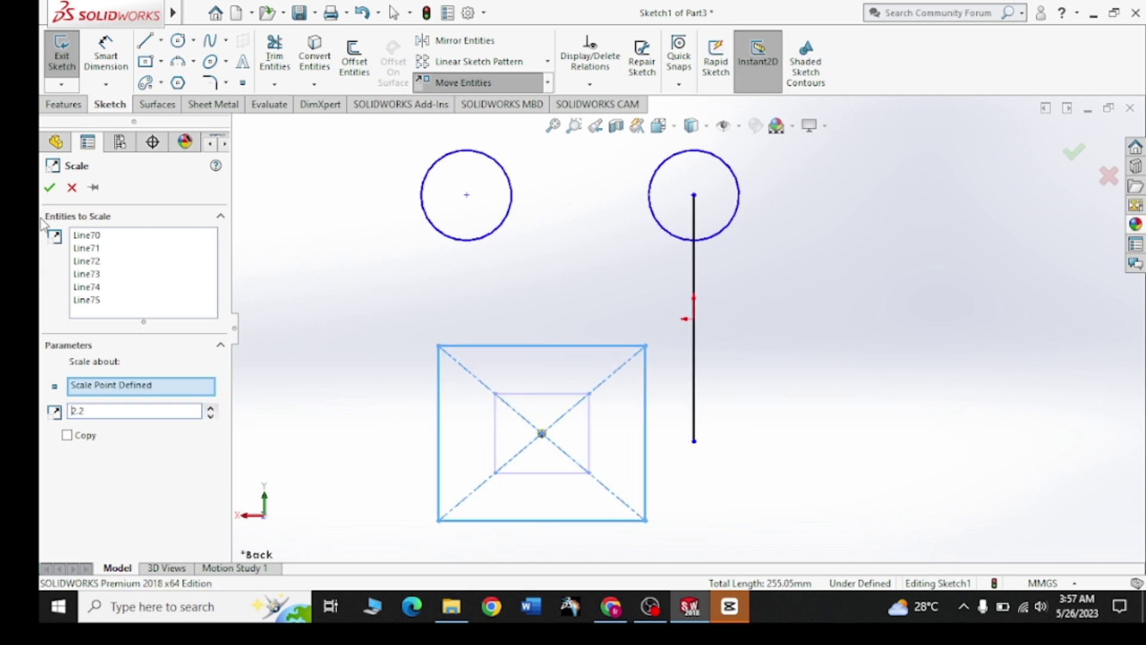
pyautogui.click(51, 187)
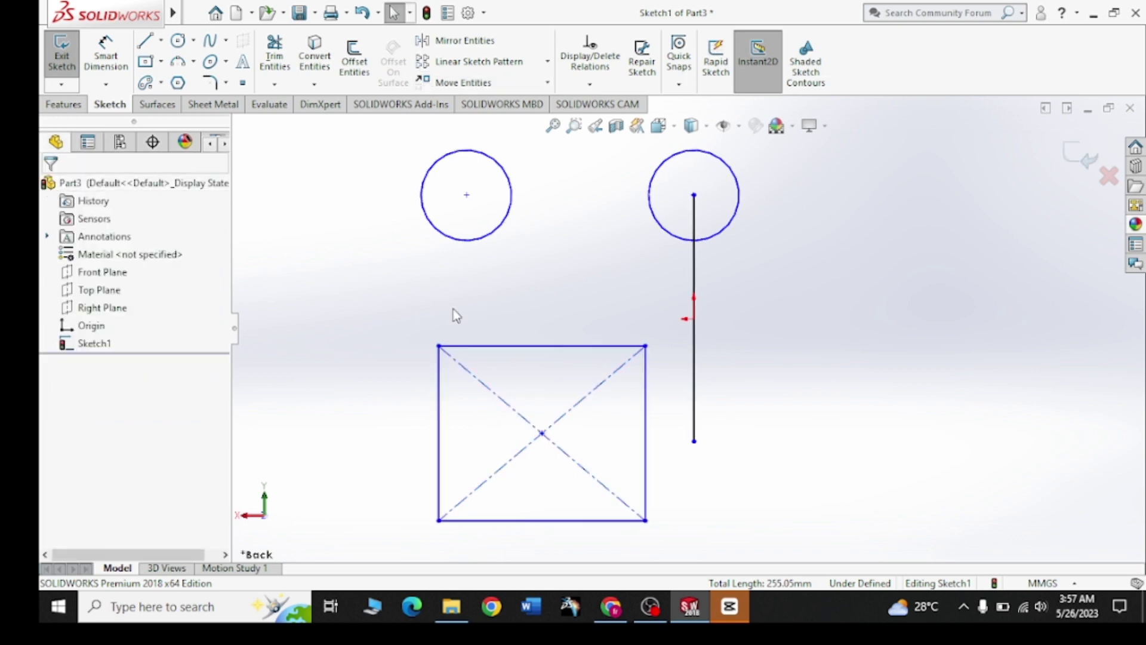
# Step: Draw a tall corner rectangle plus a smaller one joined at its bottom-right, forming an L
pyautogui.click(548, 83)
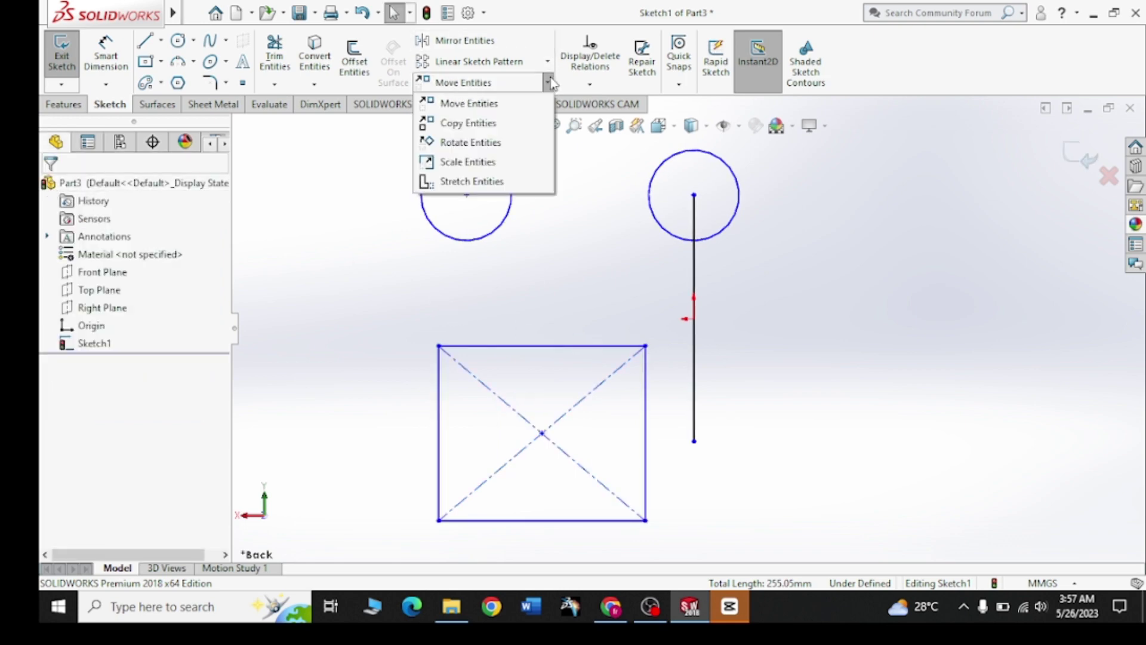
pyautogui.click(500, 182)
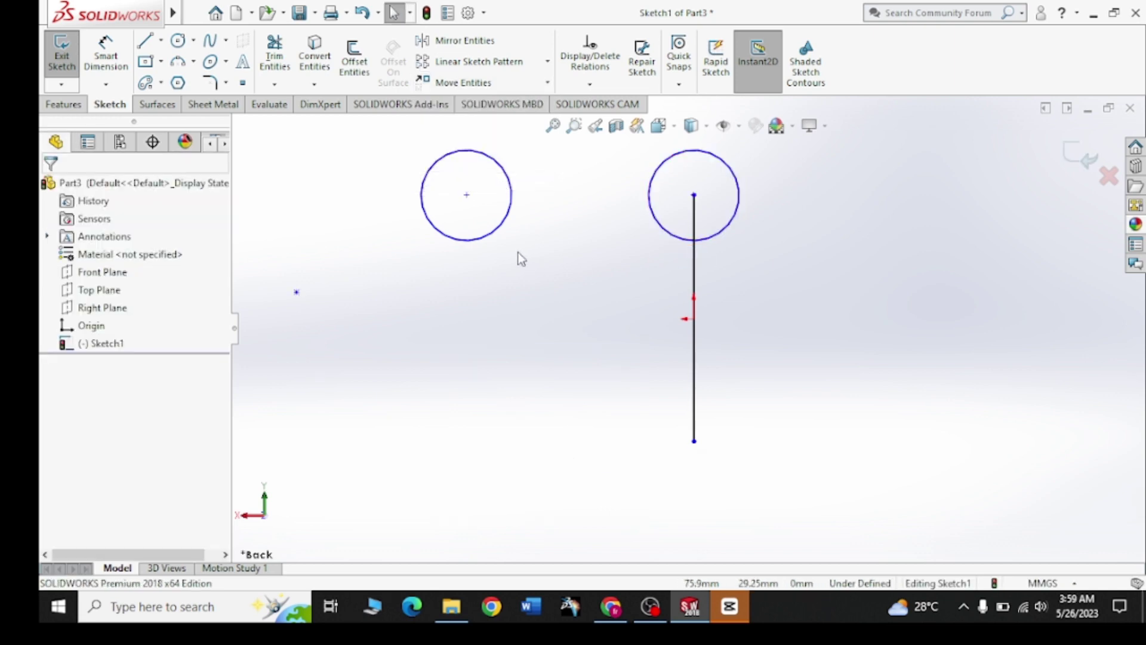
pyautogui.click(160, 61)
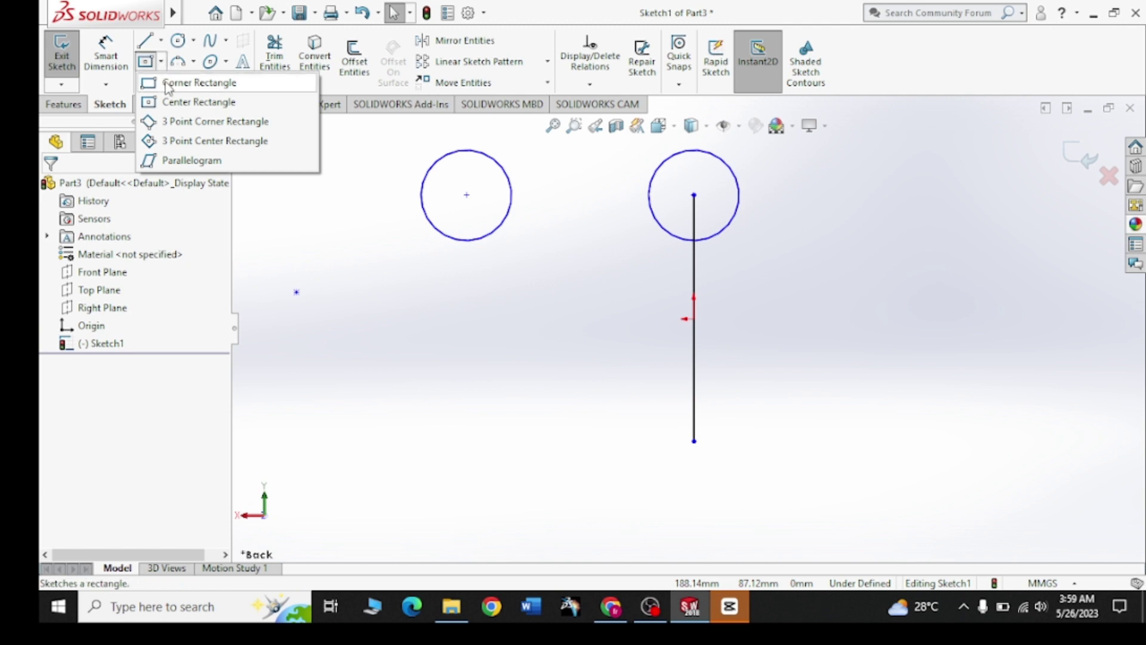
pyautogui.click(170, 83)
pyautogui.moveTo(375, 310); pyautogui.dragTo(452, 467)
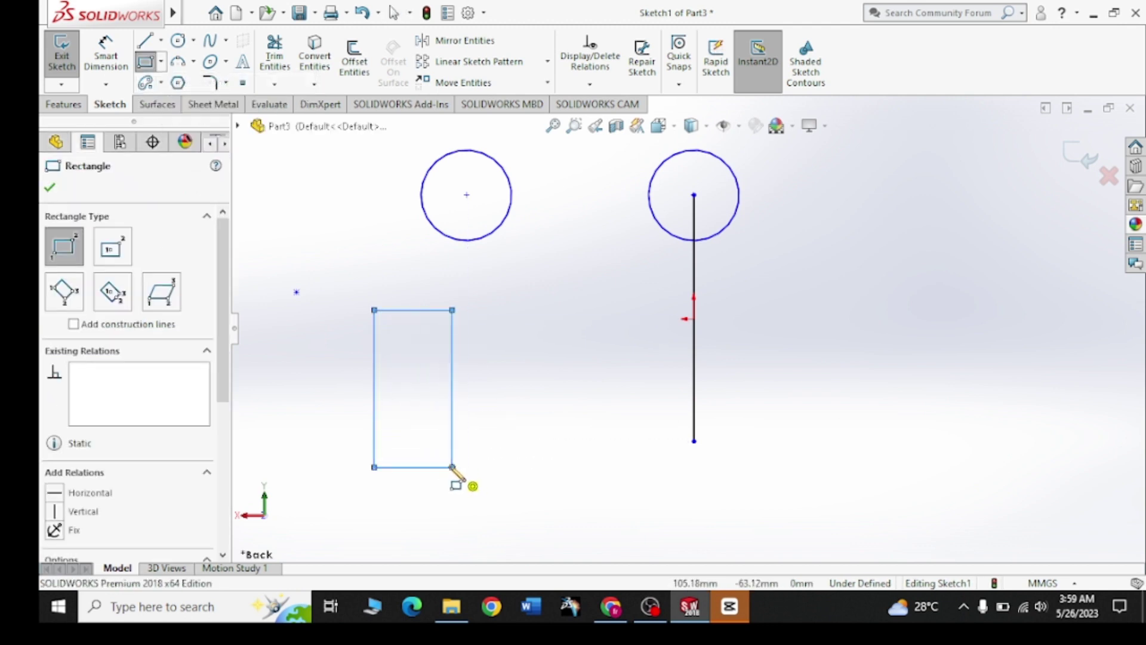
pyautogui.moveTo(452, 467)
pyautogui.mouseDown()
pyautogui.moveTo(484, 426)
pyautogui.moveTo(555, 422)
pyautogui.mouseUp()
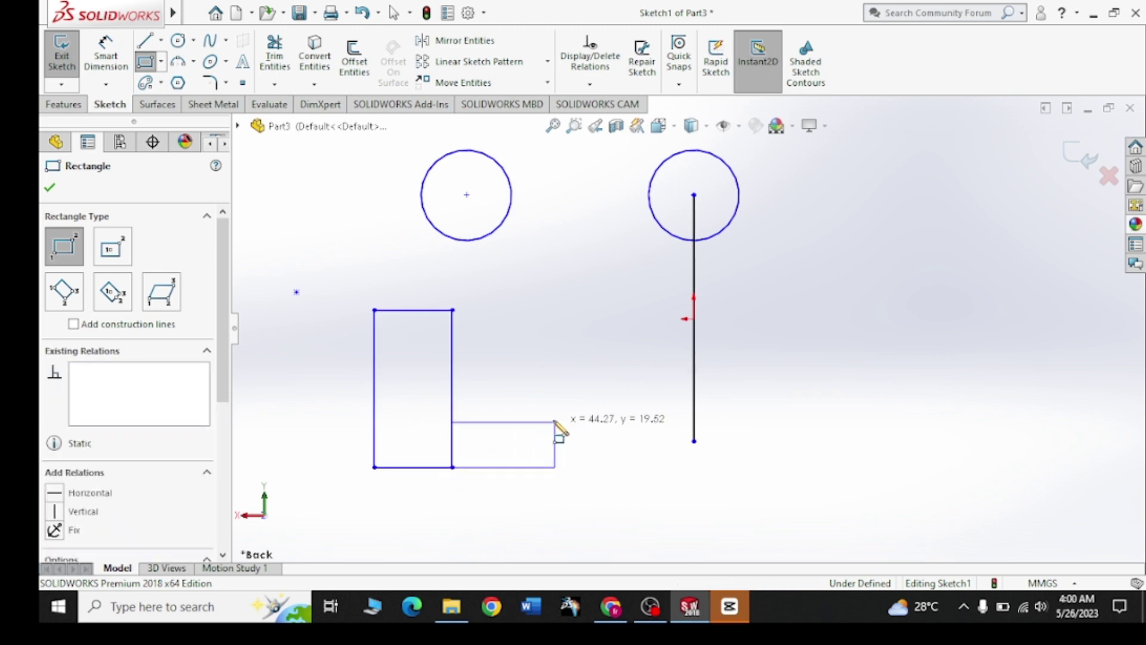
pyautogui.rightClick(555, 405)
pyautogui.click(555, 405)
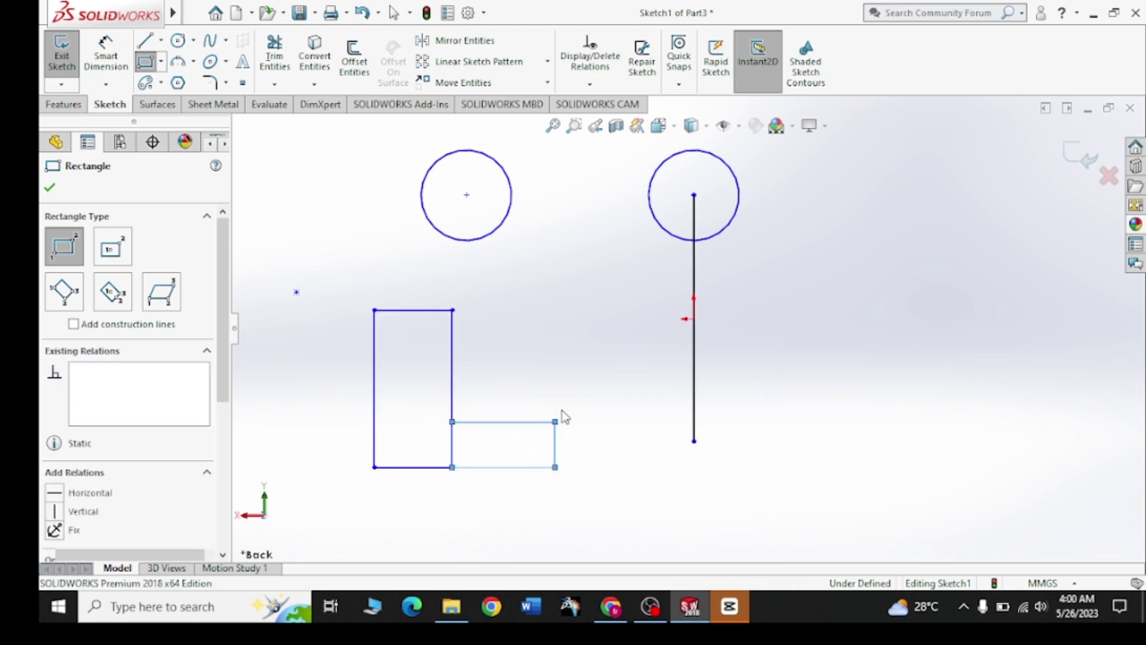
# Step: Stretch the small rectangle's three outer lines from its bottom-right corner up toward the vertical line
pyautogui.click(547, 82)
pyautogui.click(473, 184)
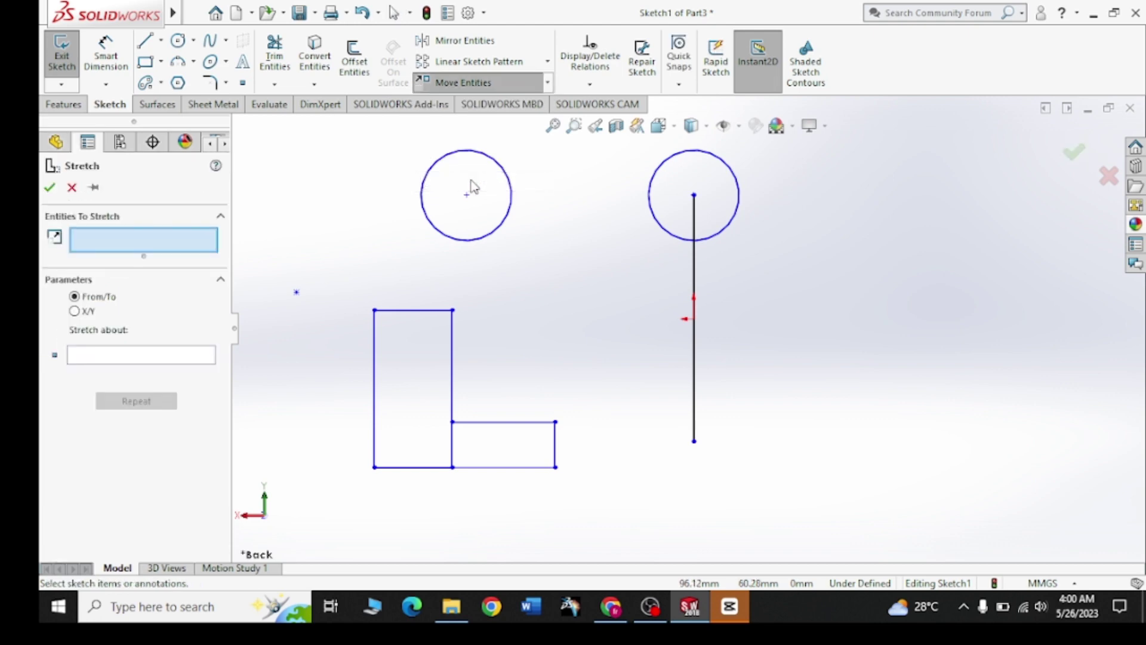
pyautogui.moveTo(578, 404); pyautogui.dragTo(525, 499)
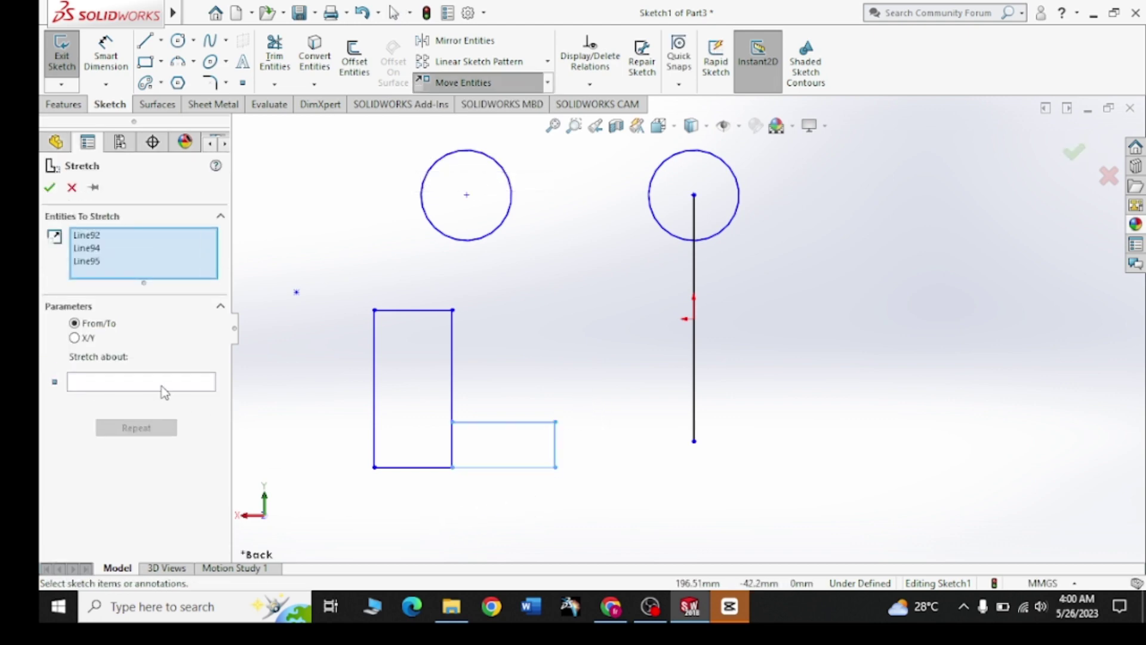
pyautogui.click(161, 386)
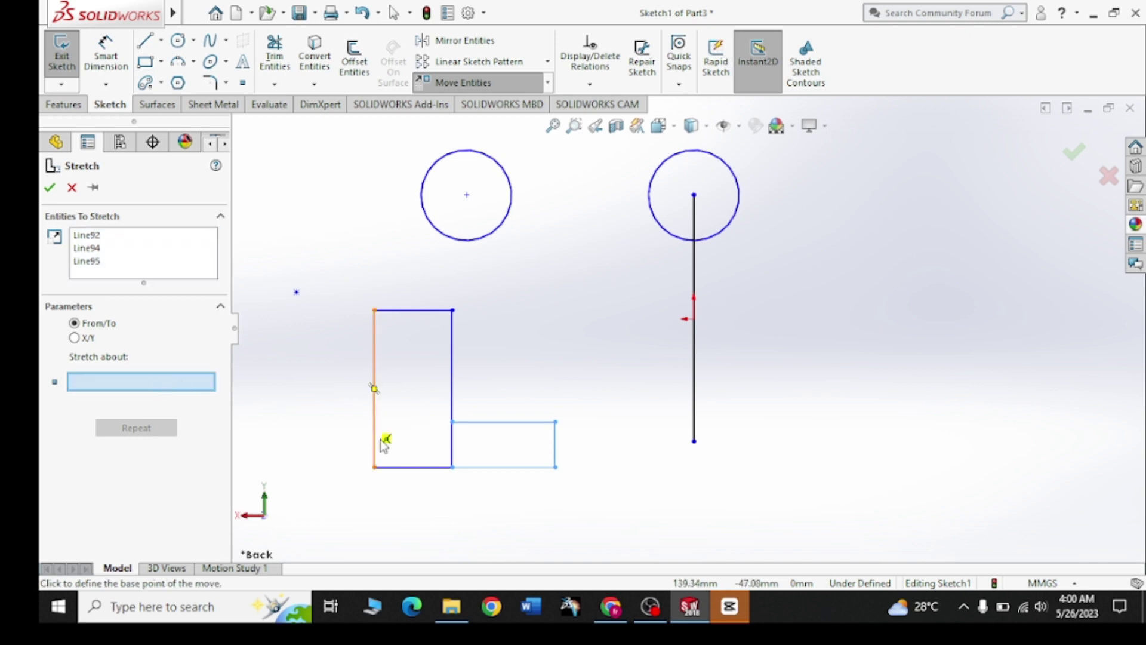
pyautogui.click(556, 467)
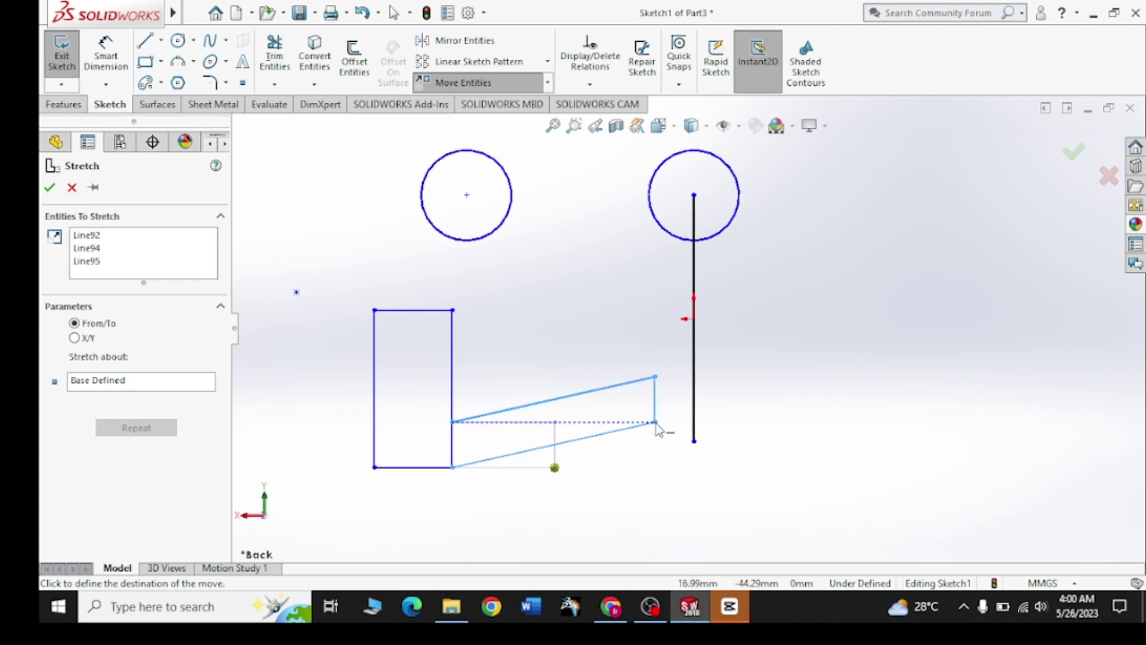
pyautogui.click(658, 423)
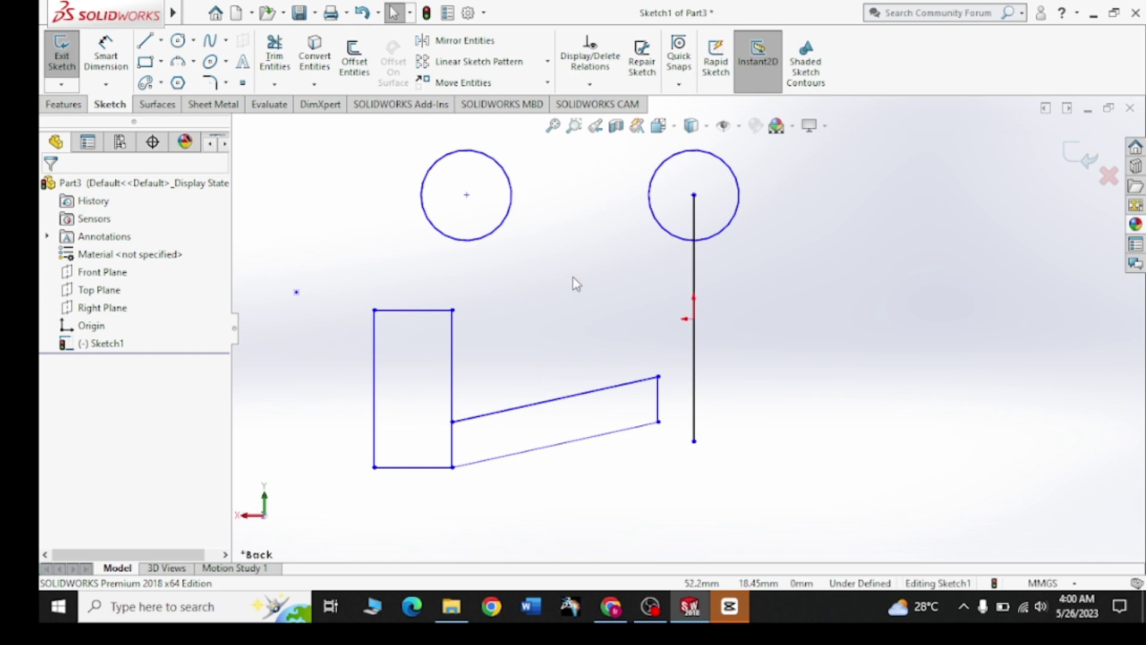
# Step: Show the Move Entities dropdown listing Move, Copy, Rotate, Scale and Stretch Entities
pyautogui.click(548, 84)
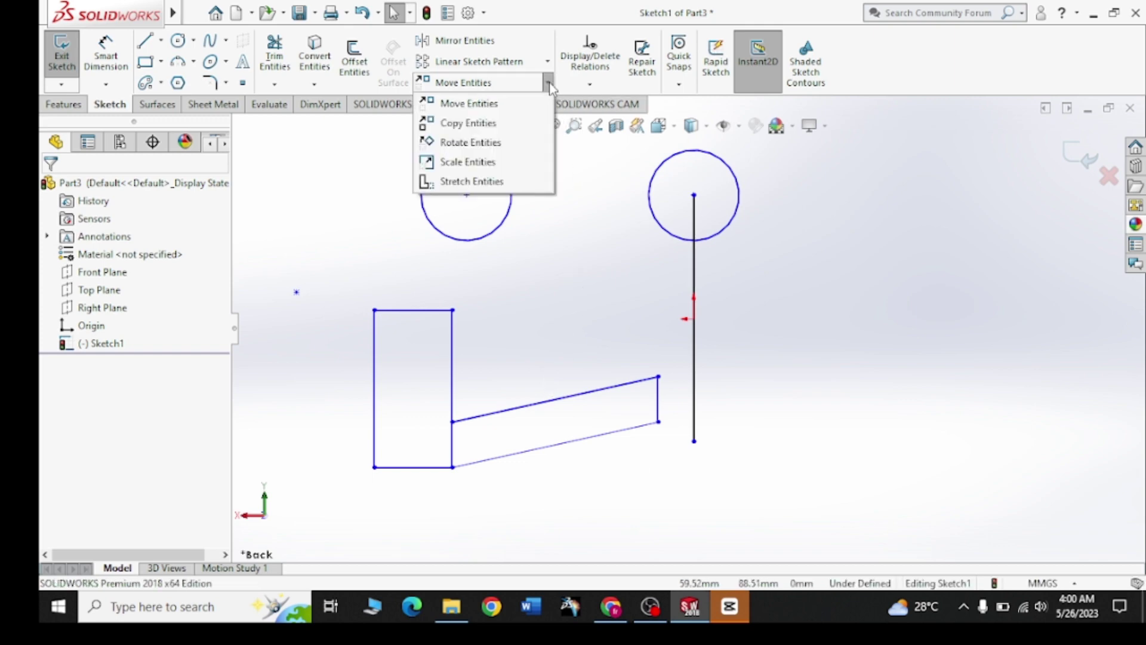